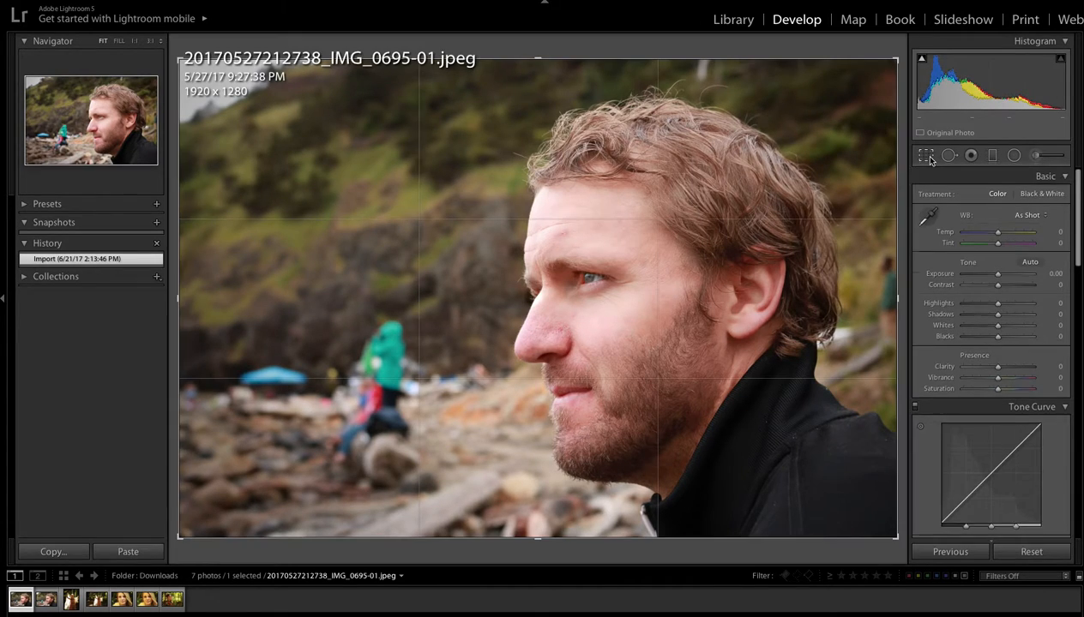
click(926, 155)
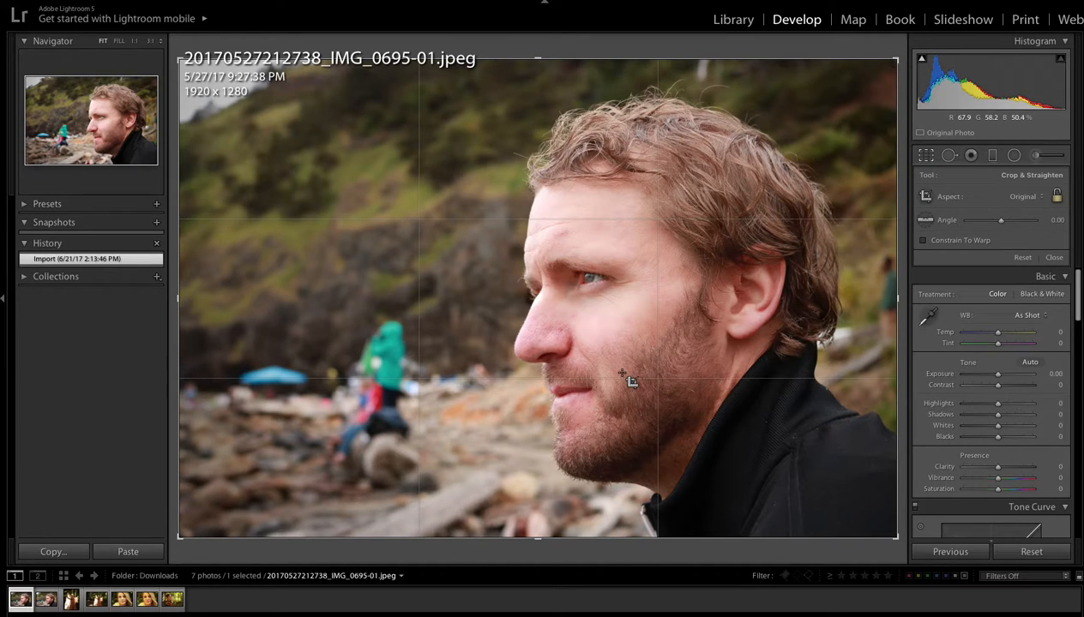
click(730, 30)
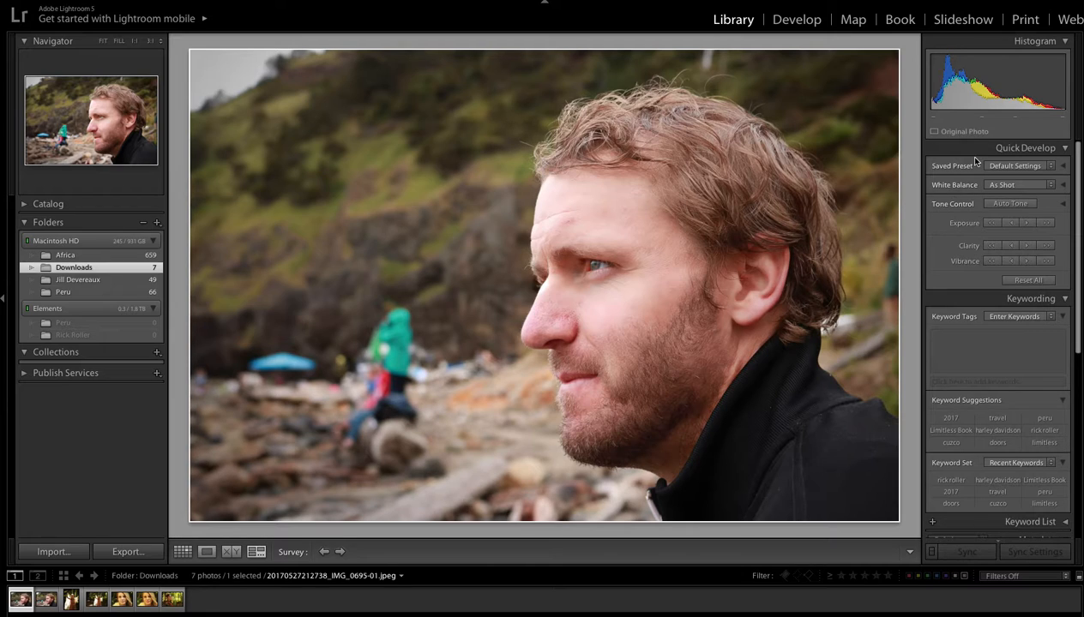
click(796, 21)
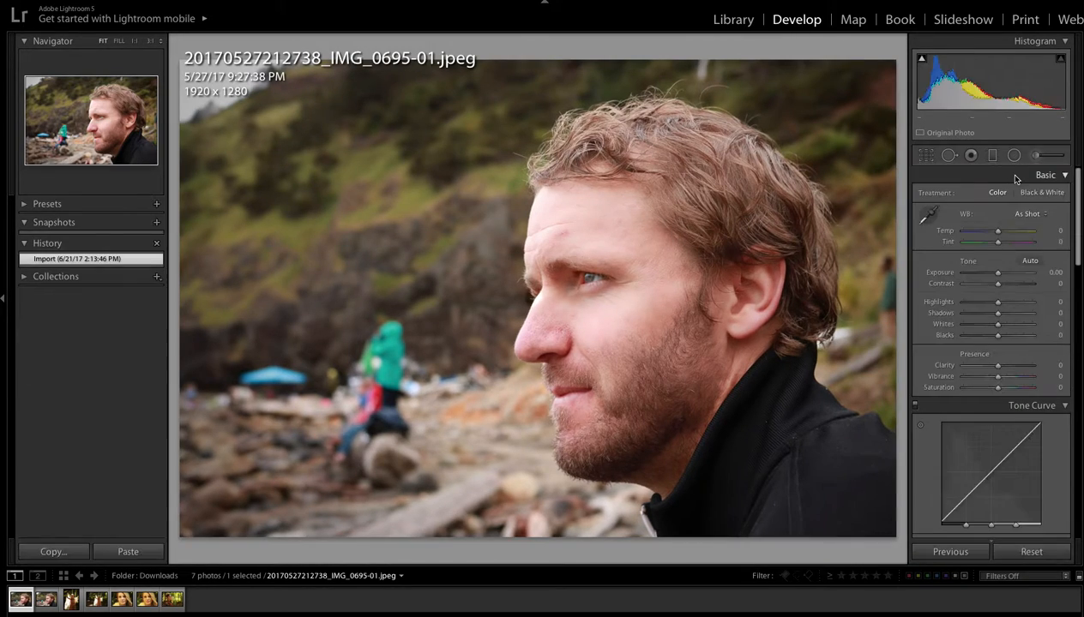
Heal away the blue umbrella on the beach using Spot Removal at size 75, sampling from the dark cliff above it
click(948, 155)
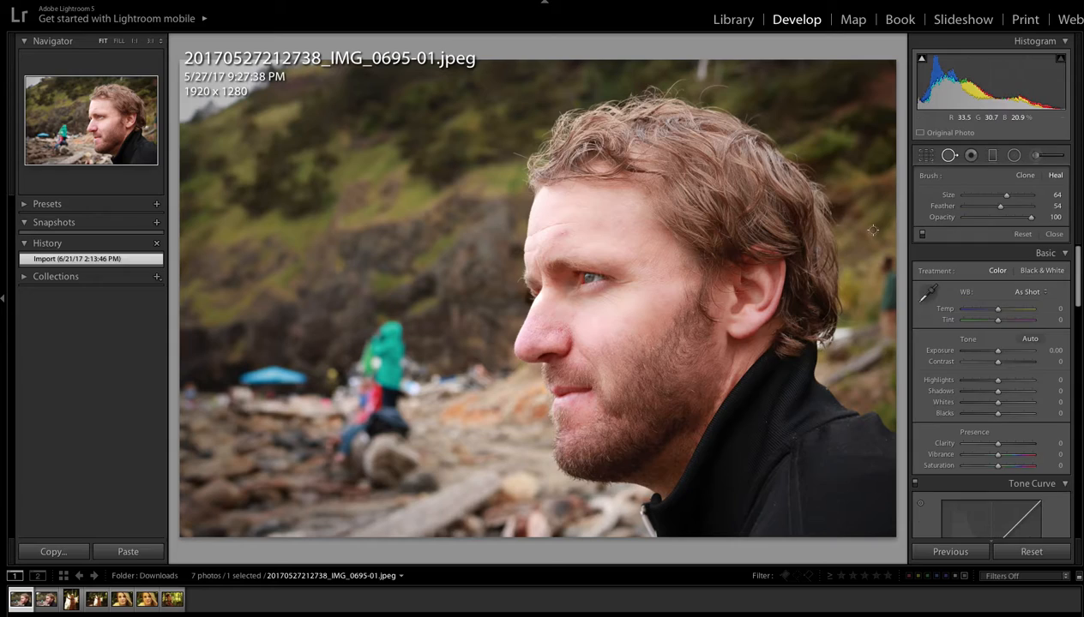
scroll(277, 377, up, 3)
mouse_move(242, 375)
mouse_down()
mouse_move(303, 378)
mouse_move(268, 375)
mouse_up()
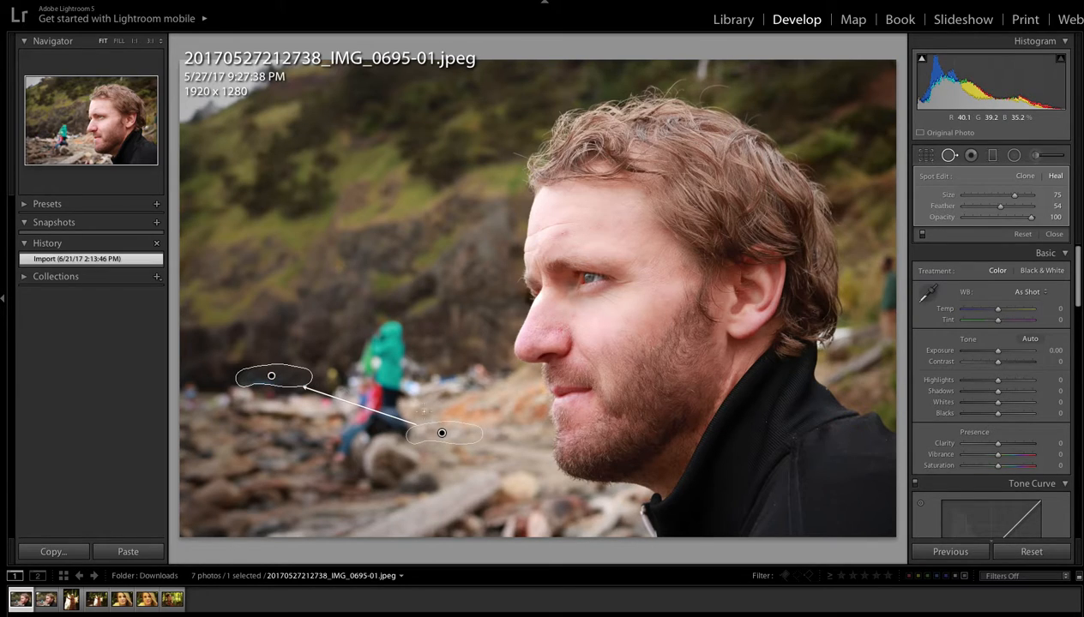
mouse_move(463, 434)
mouse_down()
mouse_move(325, 316)
mouse_move(312, 323)
mouse_up()
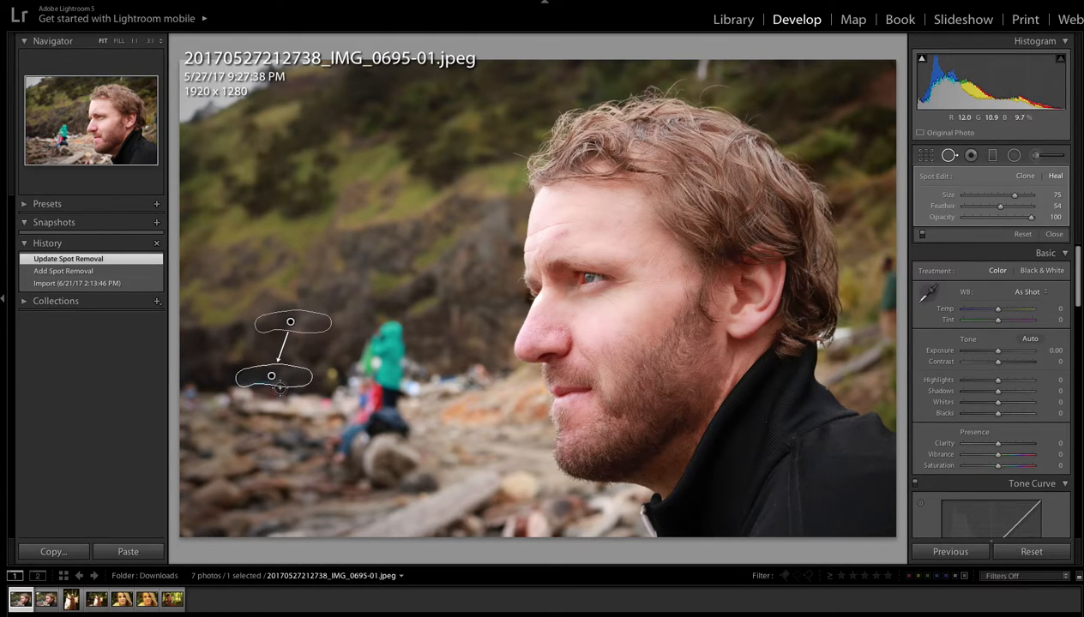
drag(261, 384, 258, 383)
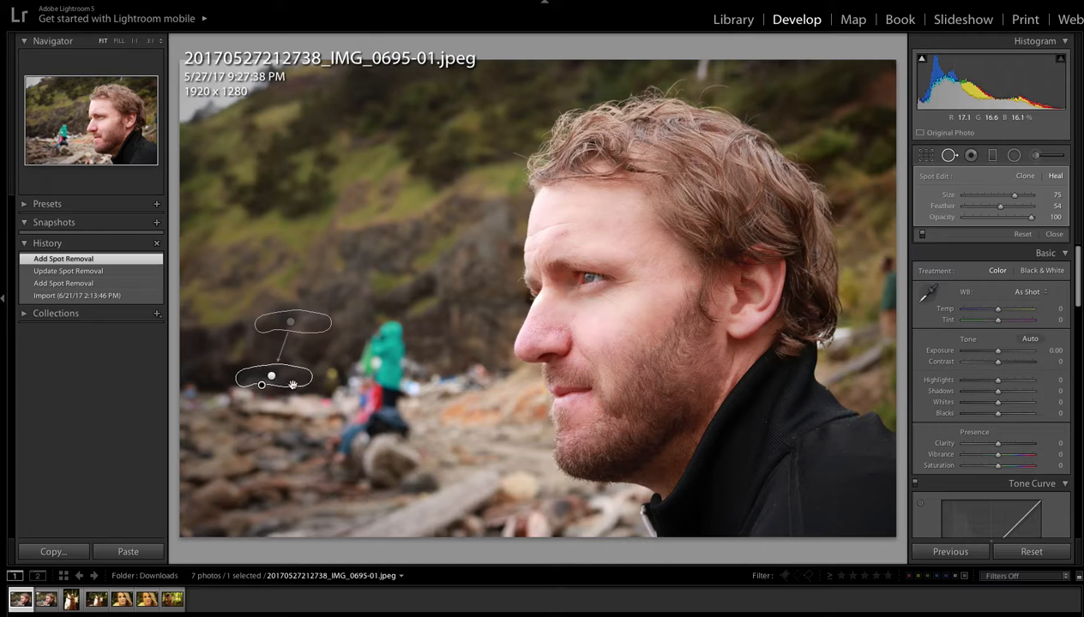
Heal over the green-hooded figure's head and upper body in the background, sampling from the nearby cliff face
mouse_move(394, 316)
mouse_down()
mouse_move(361, 365)
mouse_move(402, 355)
mouse_move(400, 331)
mouse_move(370, 355)
mouse_move(380, 343)
mouse_move(405, 357)
mouse_up()
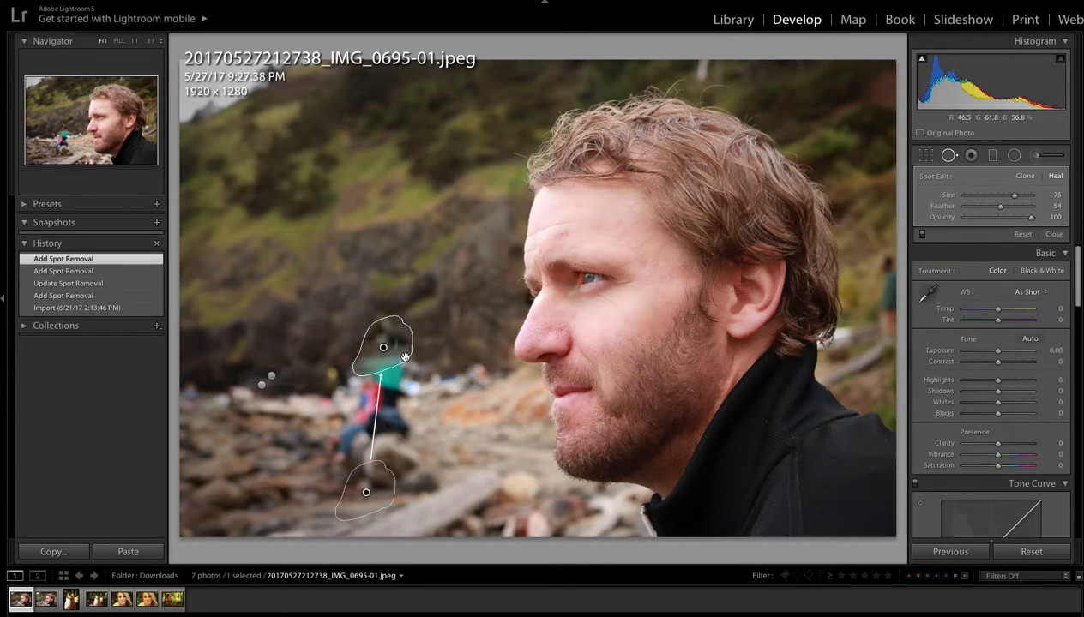
mouse_move(345, 510)
mouse_down()
mouse_move(291, 431)
mouse_move(280, 339)
mouse_move(293, 345)
mouse_up()
mouse_move(426, 319)
mouse_down()
mouse_move(394, 346)
mouse_move(386, 335)
mouse_move(425, 365)
mouse_move(422, 282)
mouse_up()
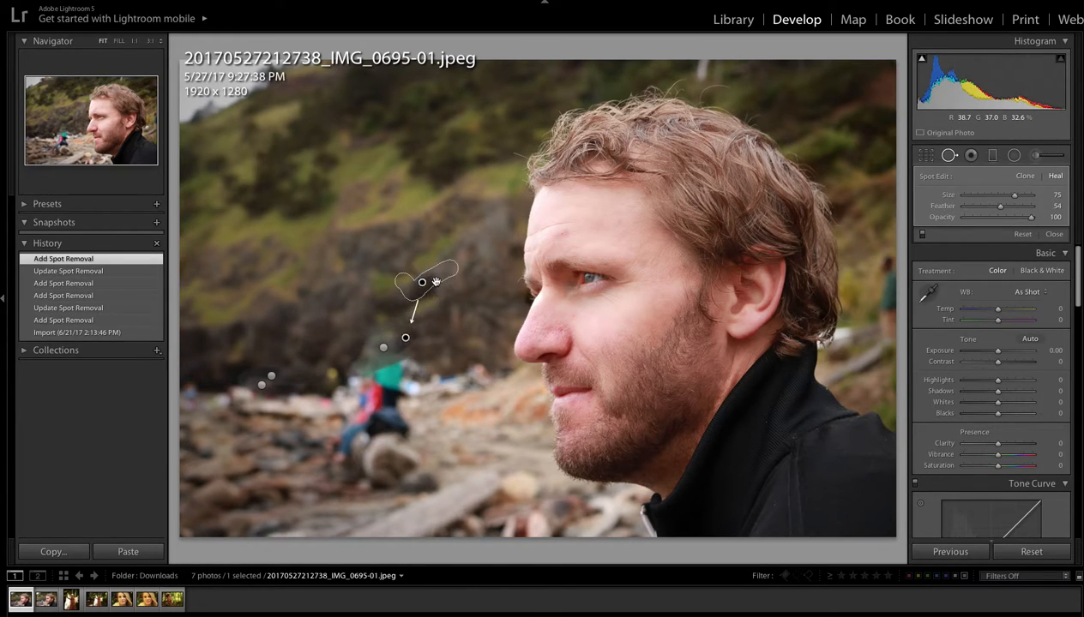
mouse_move(407, 363)
mouse_down()
mouse_move(370, 377)
mouse_move(365, 397)
mouse_move(402, 391)
mouse_move(392, 362)
mouse_move(317, 322)
mouse_up()
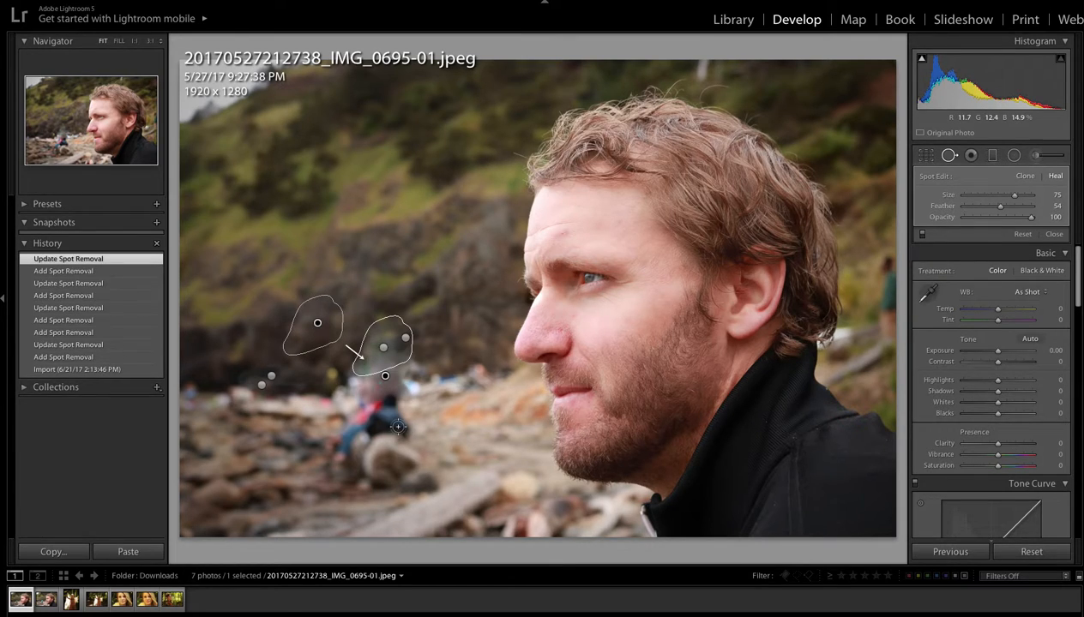
Heal over the figure's red and blue lower body above the rocks, sampling from the cliff and nearby beach
mouse_move(383, 393)
mouse_down()
mouse_move(337, 462)
mouse_move(349, 432)
mouse_move(374, 421)
mouse_move(364, 441)
mouse_move(377, 425)
mouse_move(401, 431)
mouse_move(383, 378)
mouse_up()
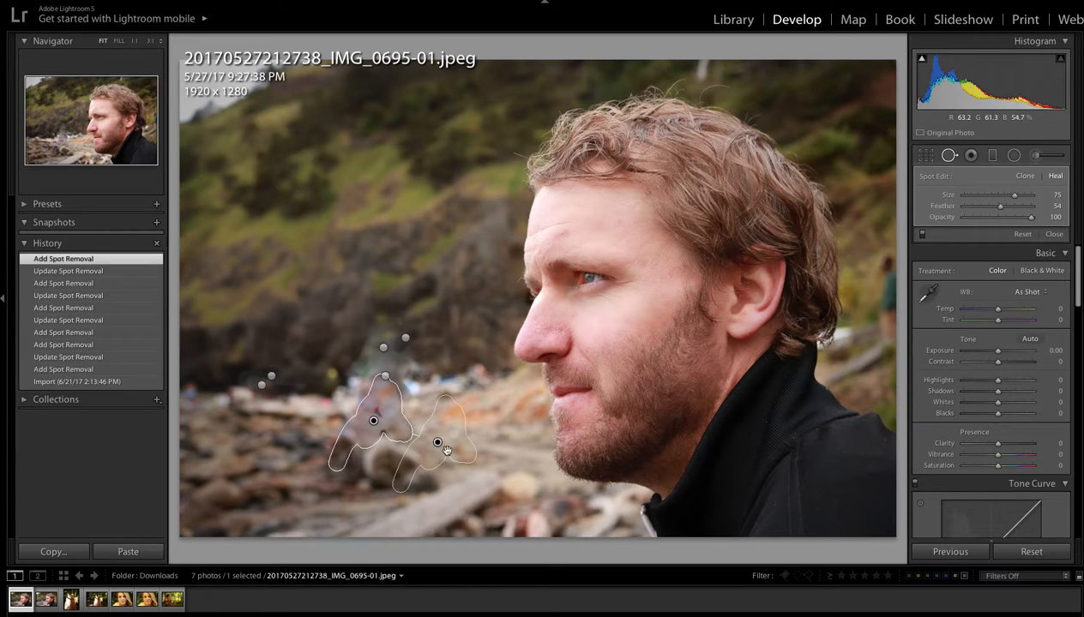
mouse_move(444, 446)
mouse_down()
mouse_move(471, 291)
mouse_move(470, 307)
mouse_up()
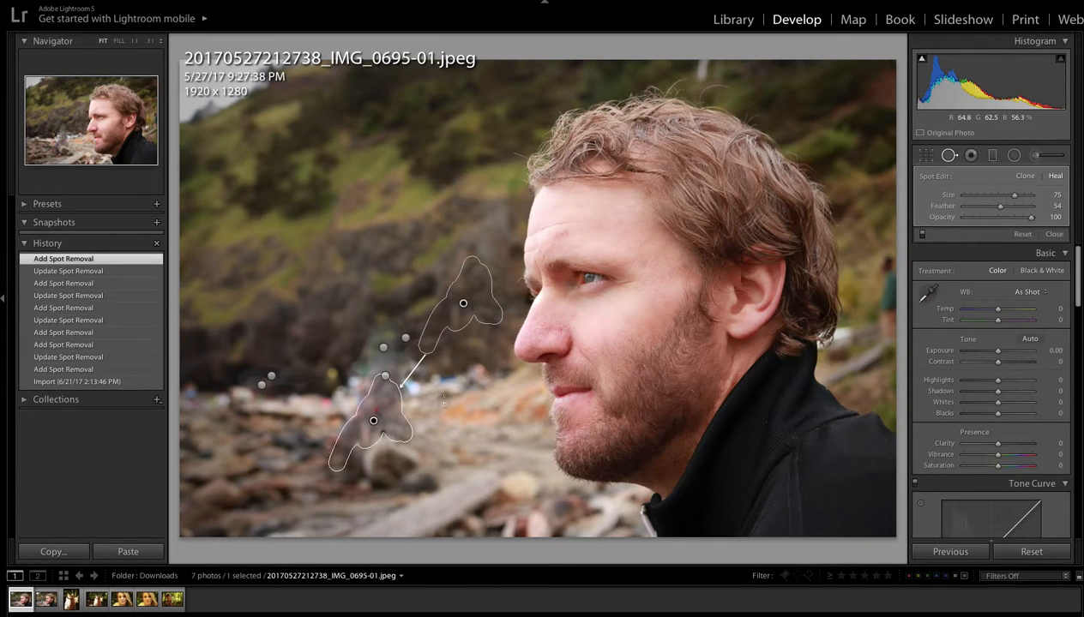
click(439, 431)
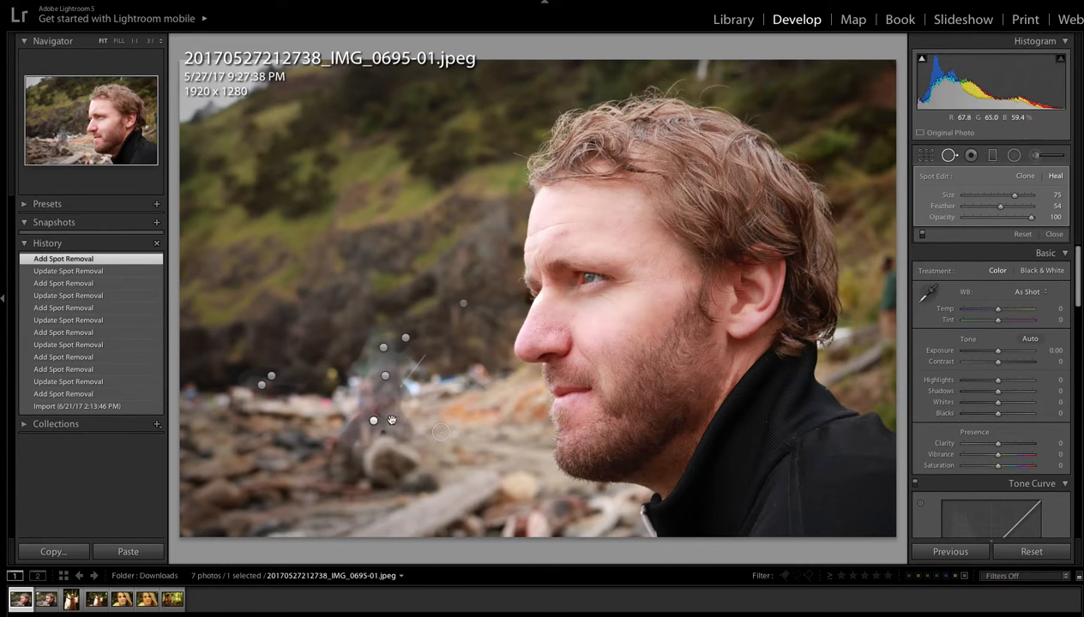
mouse_move(436, 414)
mouse_down()
mouse_move(377, 409)
mouse_move(391, 474)
mouse_move(374, 413)
mouse_up()
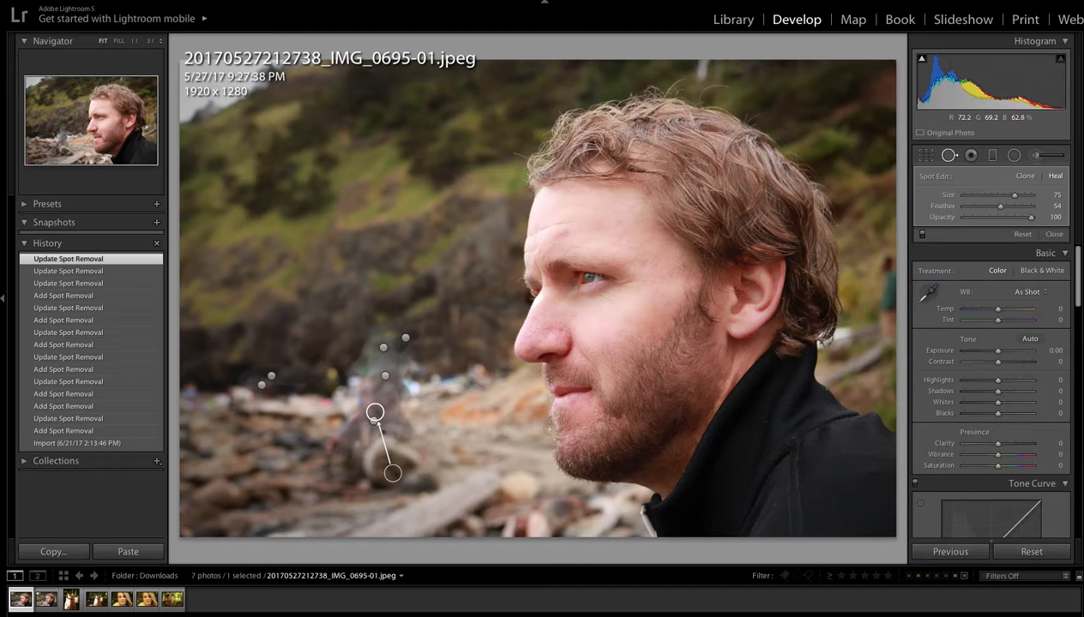
Heal the small distractions along the beach on both sides of the removed figure and close Spot Removal
click(324, 400)
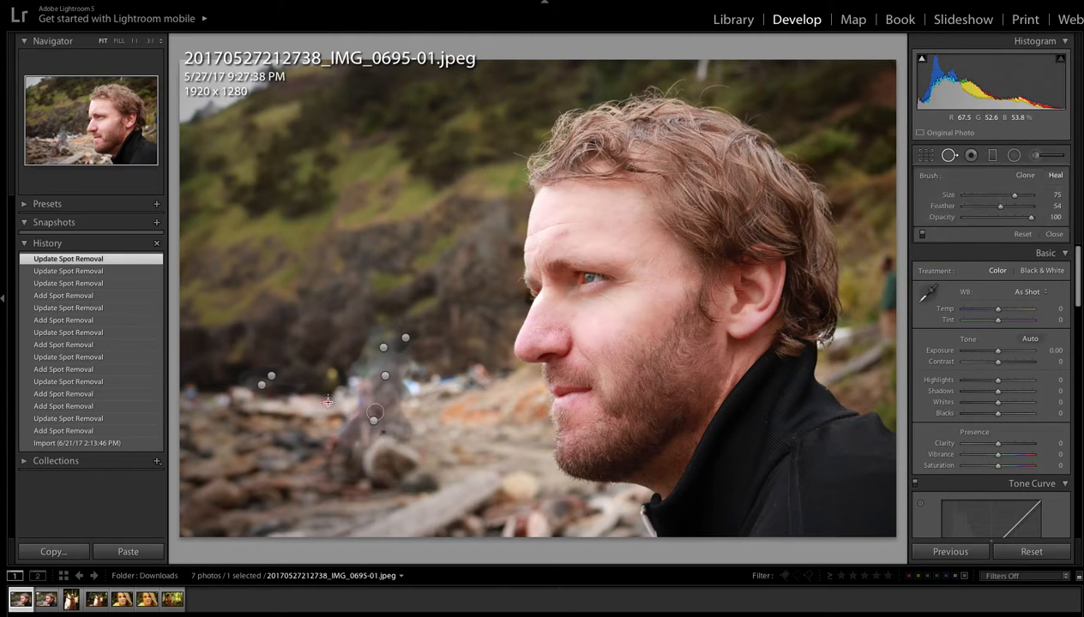
drag(440, 379, 456, 376)
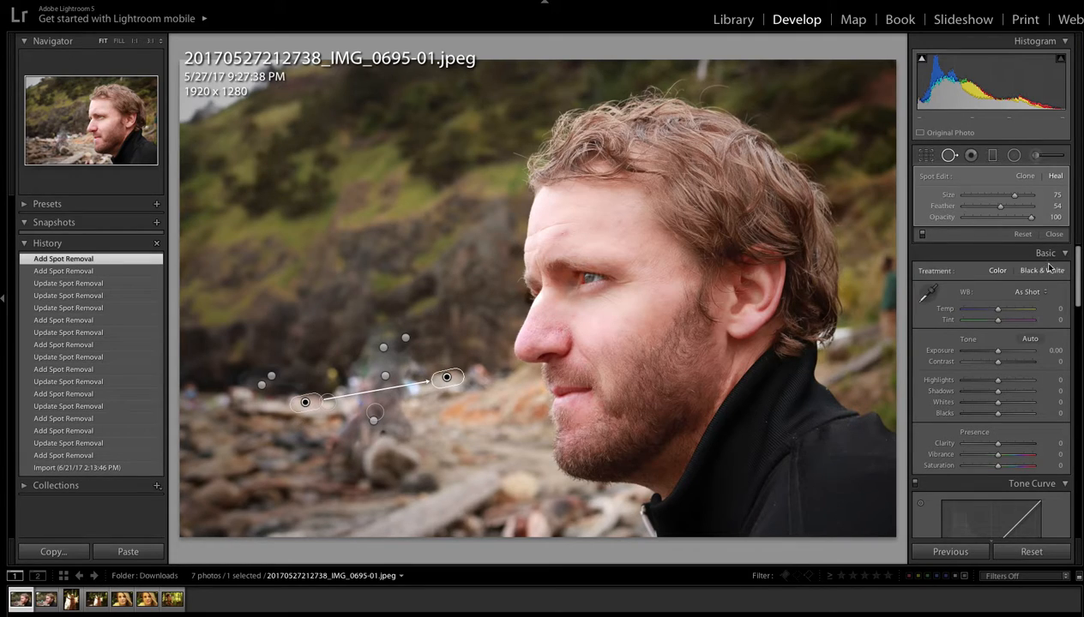
click(1053, 234)
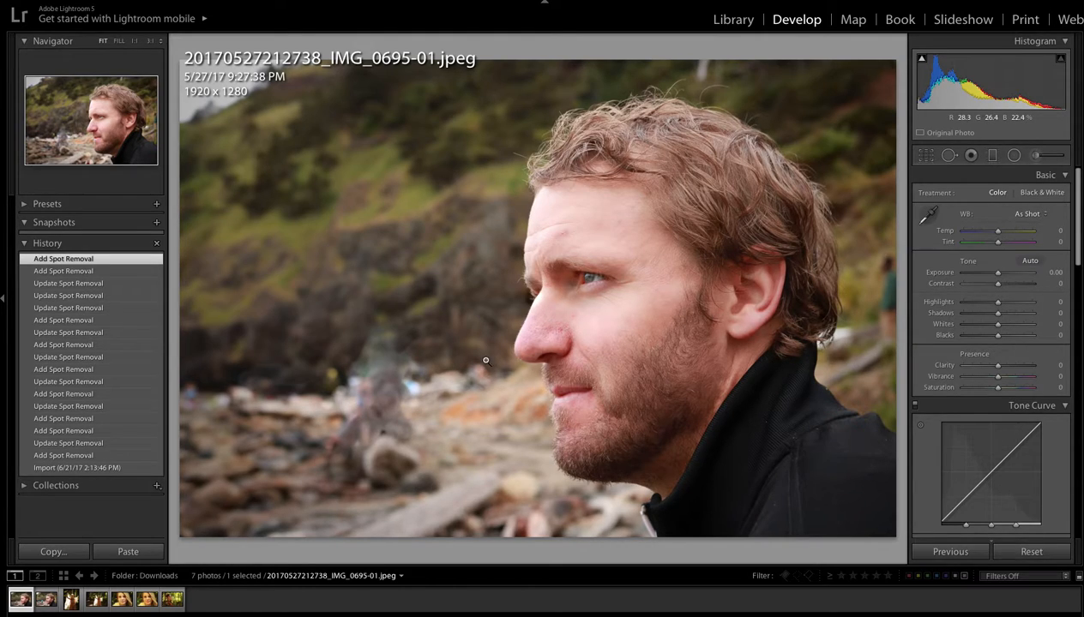
Heal away the standing person at the photo's edge behind the man's head and close Spot Removal
click(948, 156)
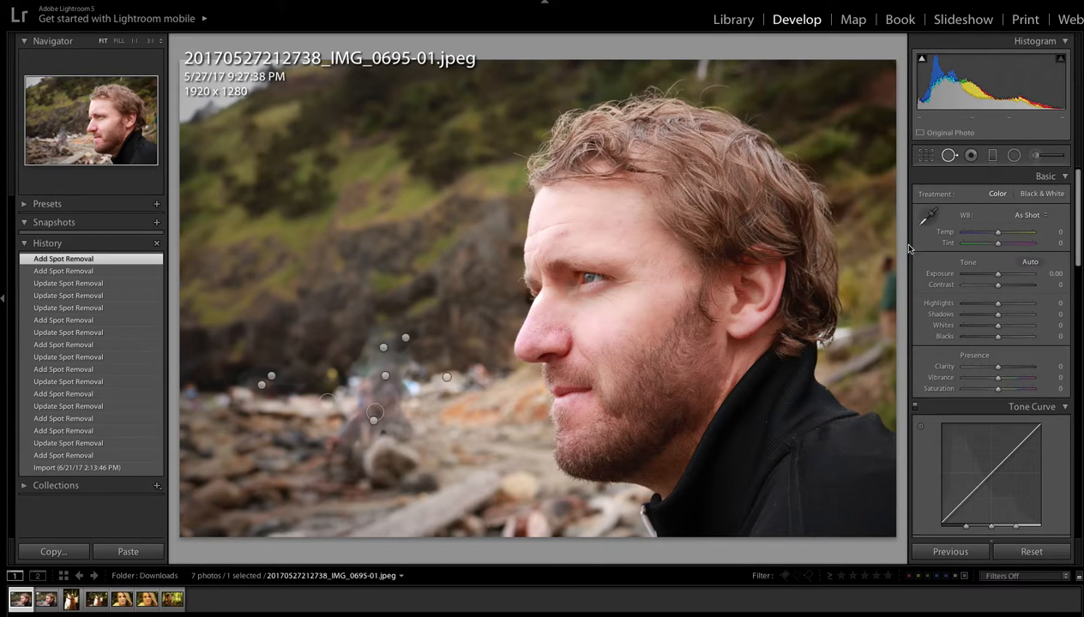
mouse_move(892, 272)
mouse_down()
mouse_move(888, 341)
mouse_move(897, 280)
mouse_move(864, 247)
mouse_up()
click(1054, 234)
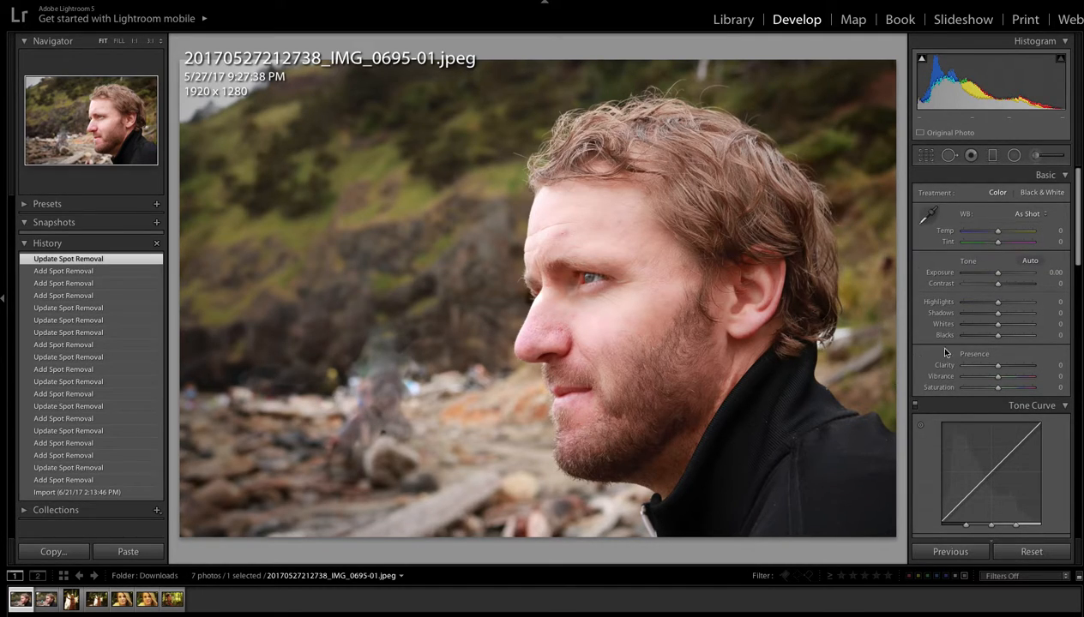
In Camera Calibration, set the Red Primary hue to +12 and saturation to -36
scroll(1004, 324, down, 3)
scroll(1013, 329, down, 20)
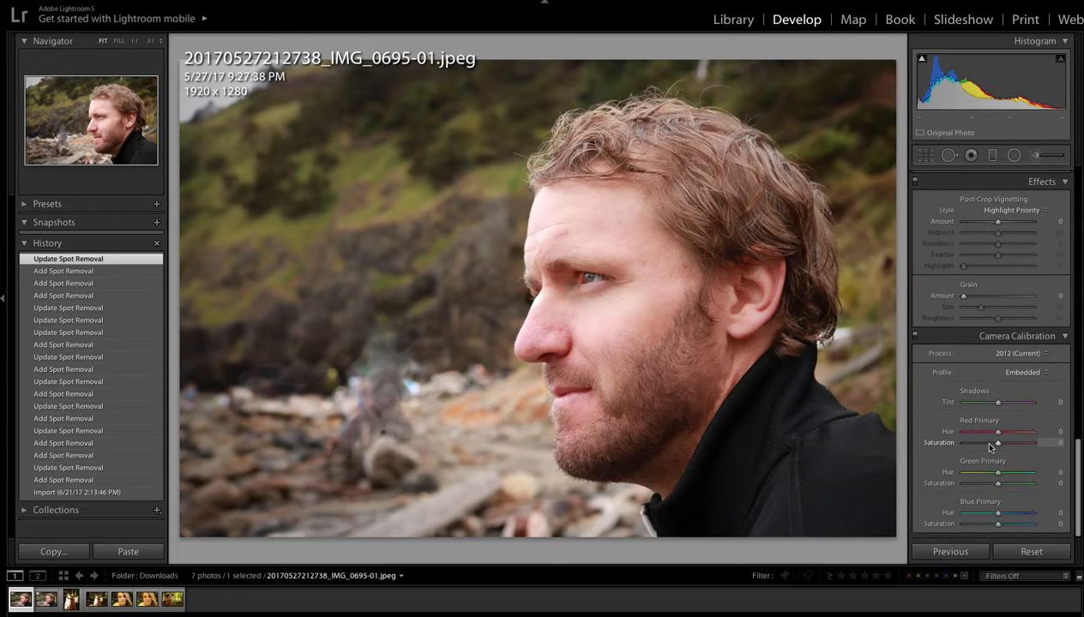
mouse_move(991, 447)
mouse_down()
mouse_move(977, 438)
mouse_move(1004, 435)
mouse_up()
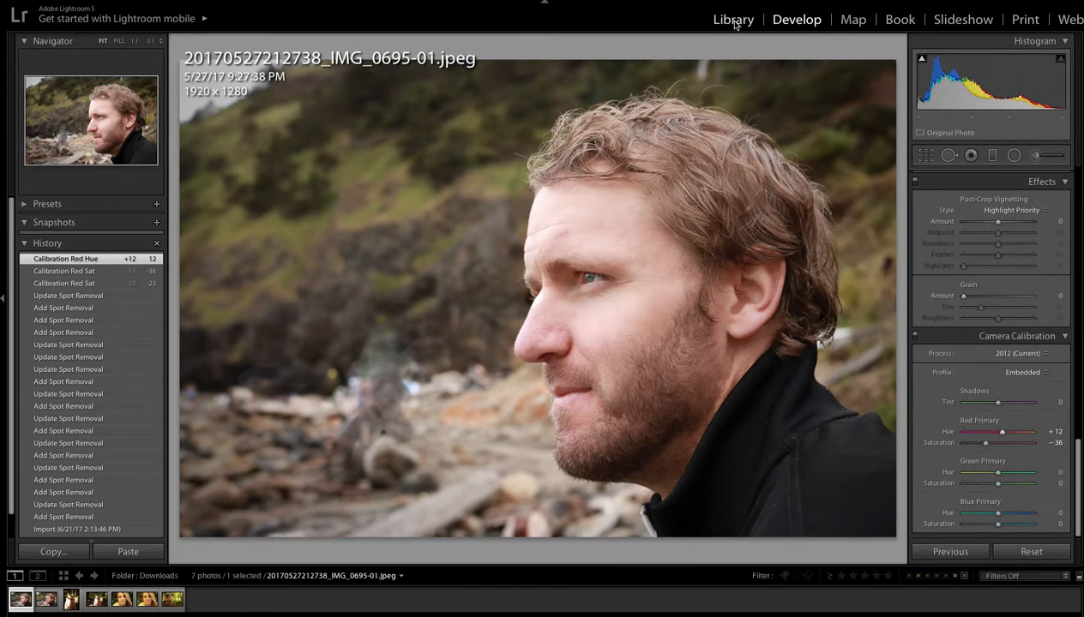
Compare the photo's import state with the latest edit in its history, ending on the Calibration Red Hue state
scroll(83, 522, down, 1)
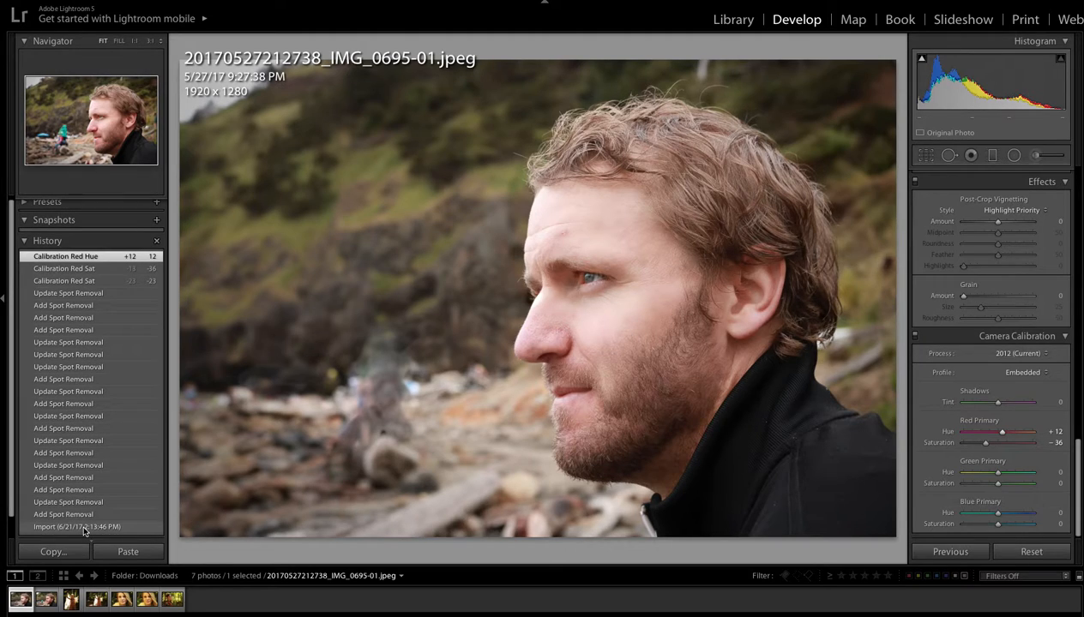
click(82, 526)
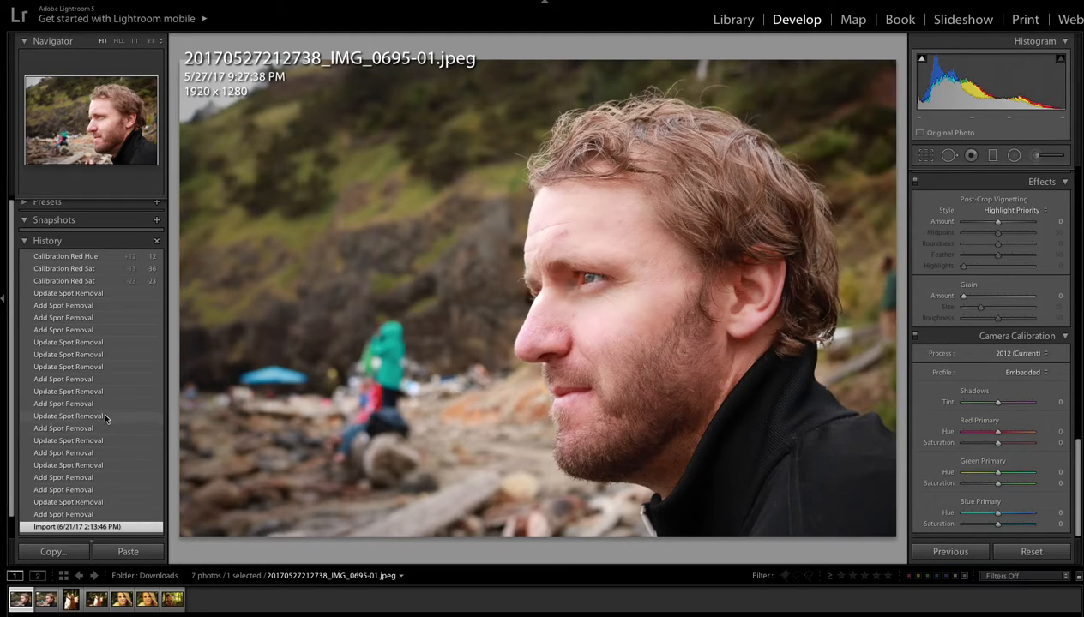
click(57, 259)
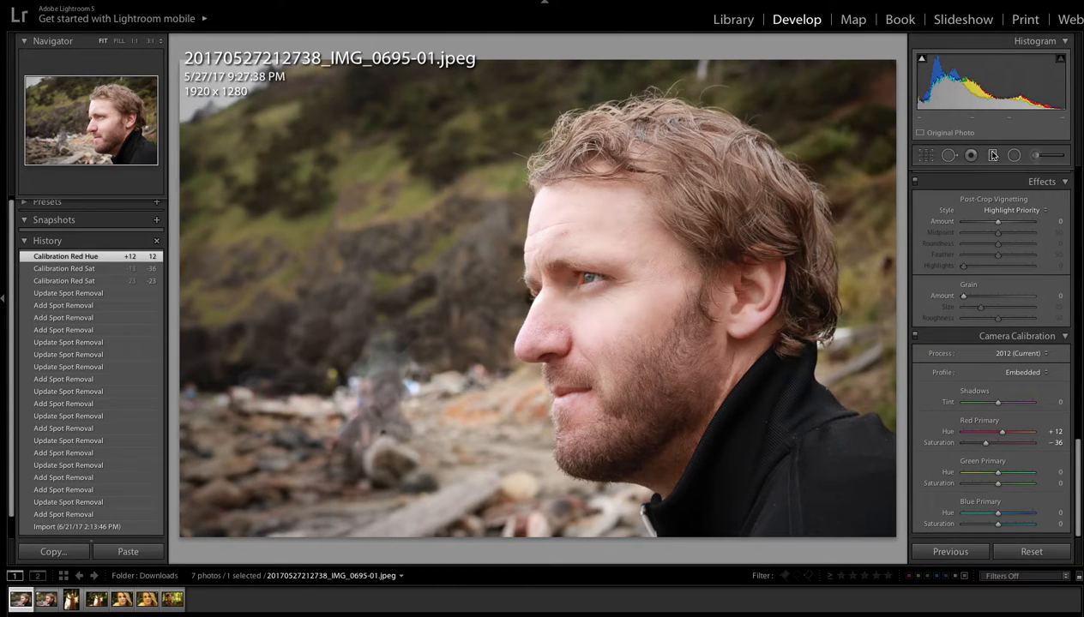
Heal the blemishes on the man's forehead with Spot Removal and close the tool
click(1035, 155)
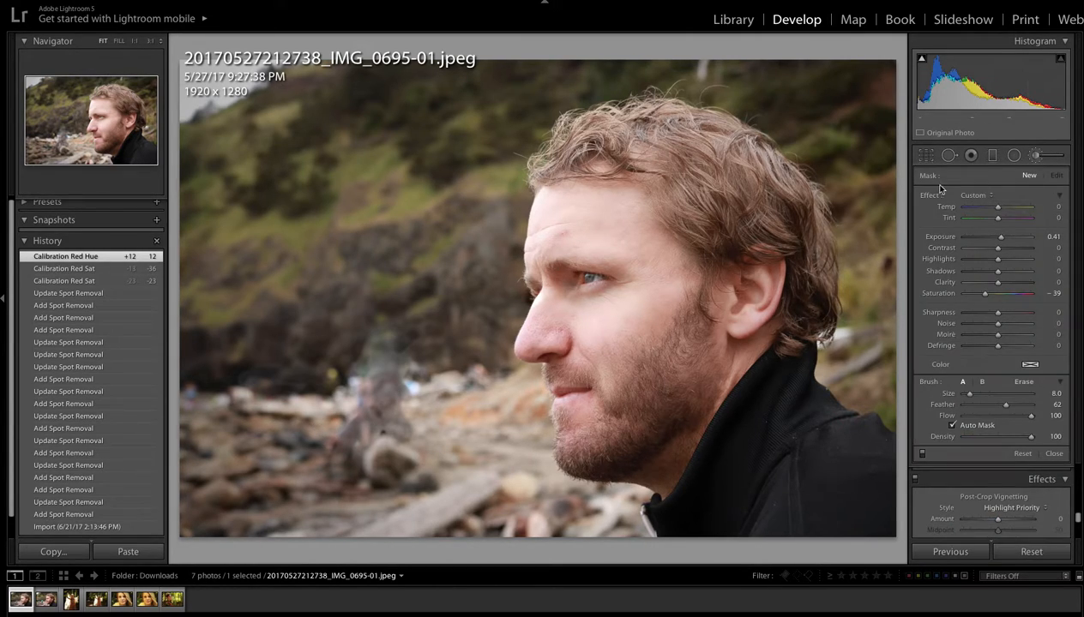
click(948, 155)
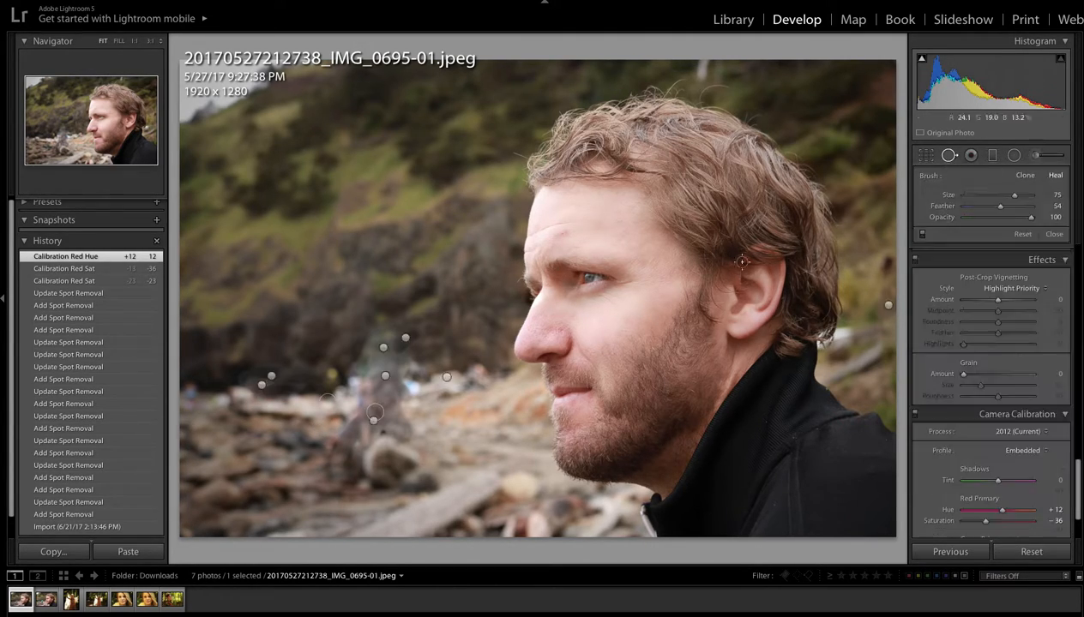
click(559, 236)
drag(626, 234, 592, 242)
click(1053, 234)
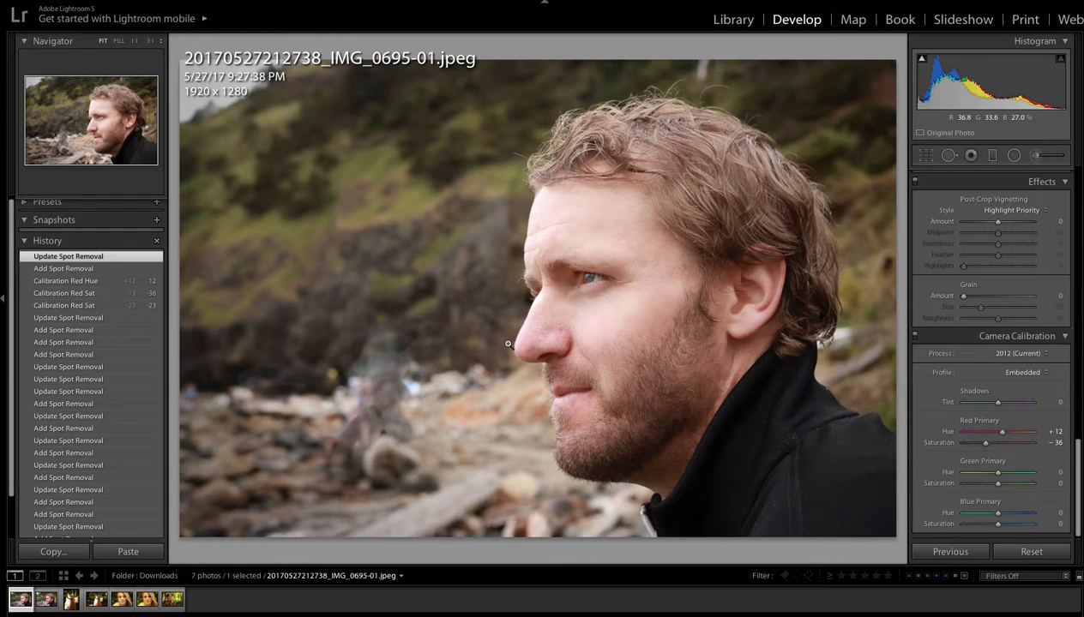
Enable profile corrections in the basic Lens Corrections settings
scroll(1020, 367, up, 7)
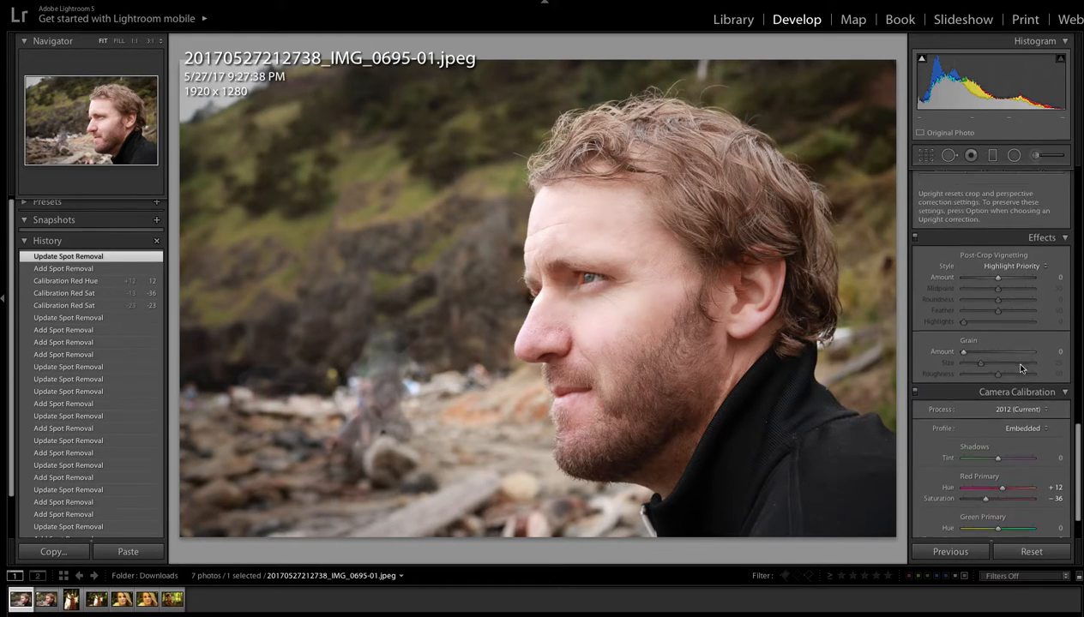
scroll(1020, 366, up, 3)
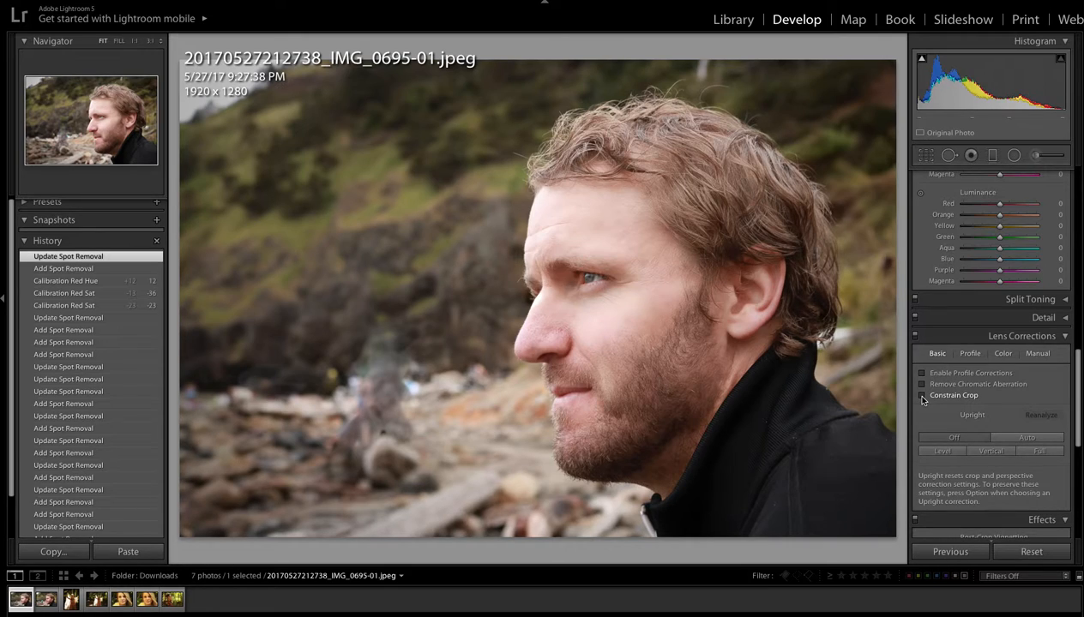
click(922, 374)
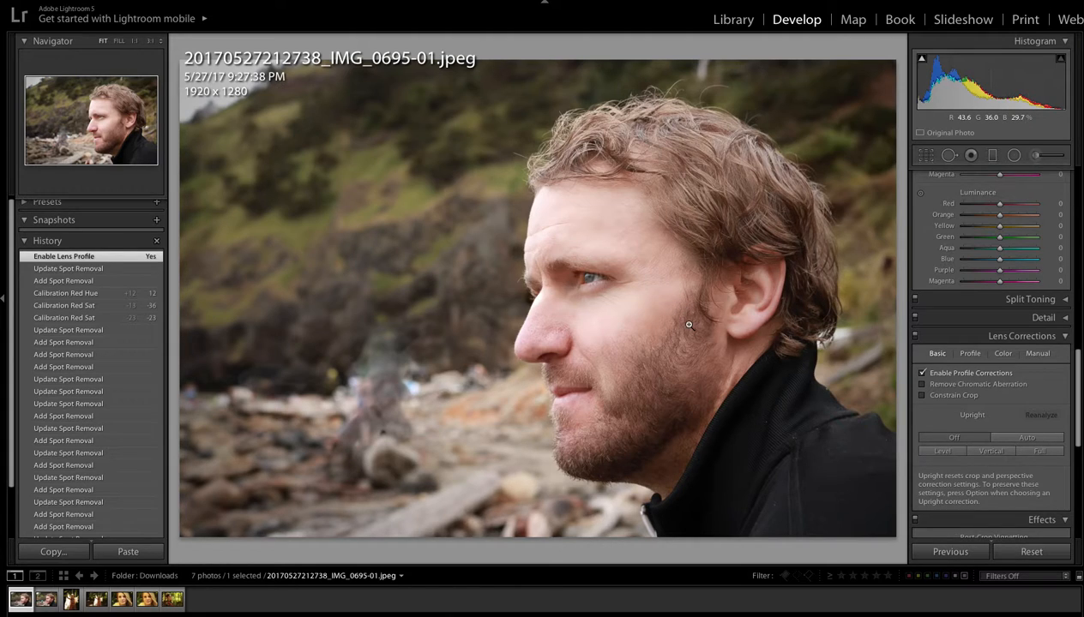
scroll(952, 202, up, 3)
scroll(951, 202, up, 5)
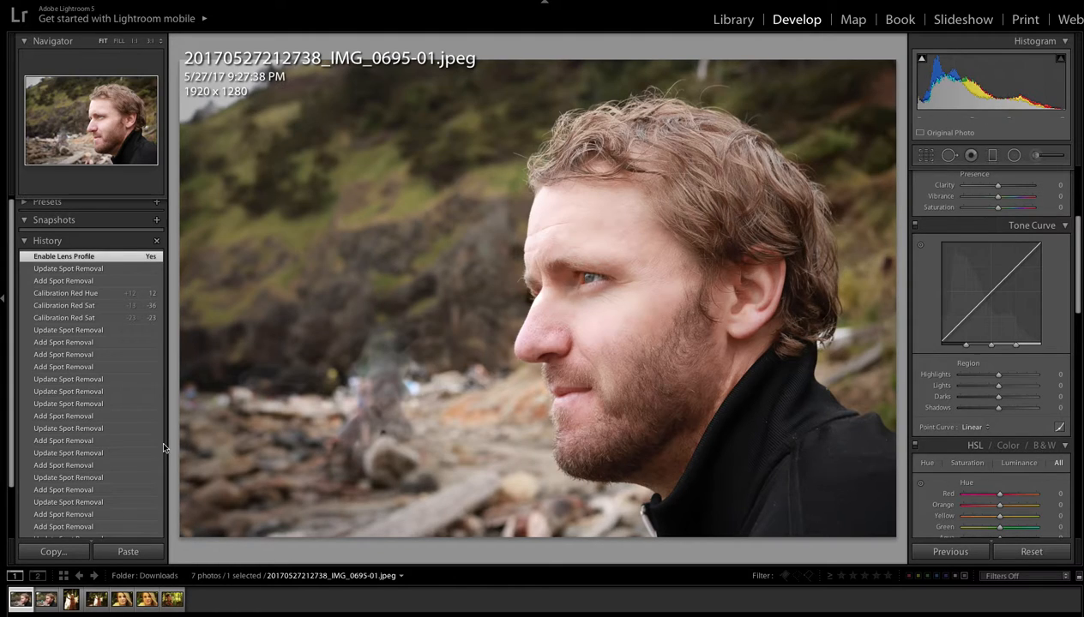
click(47, 600)
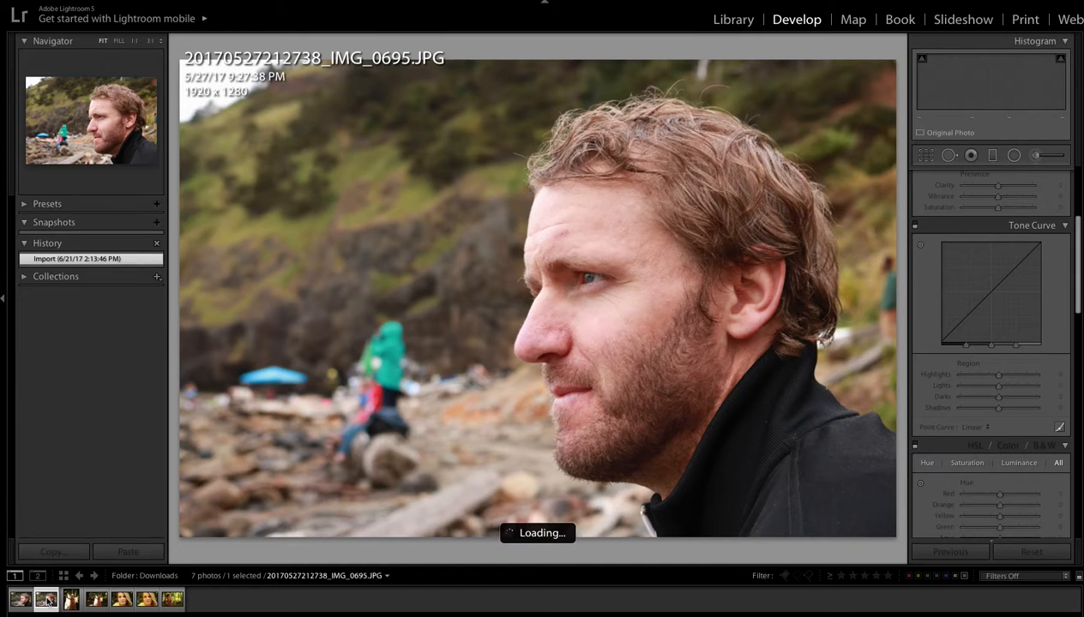
click(23, 600)
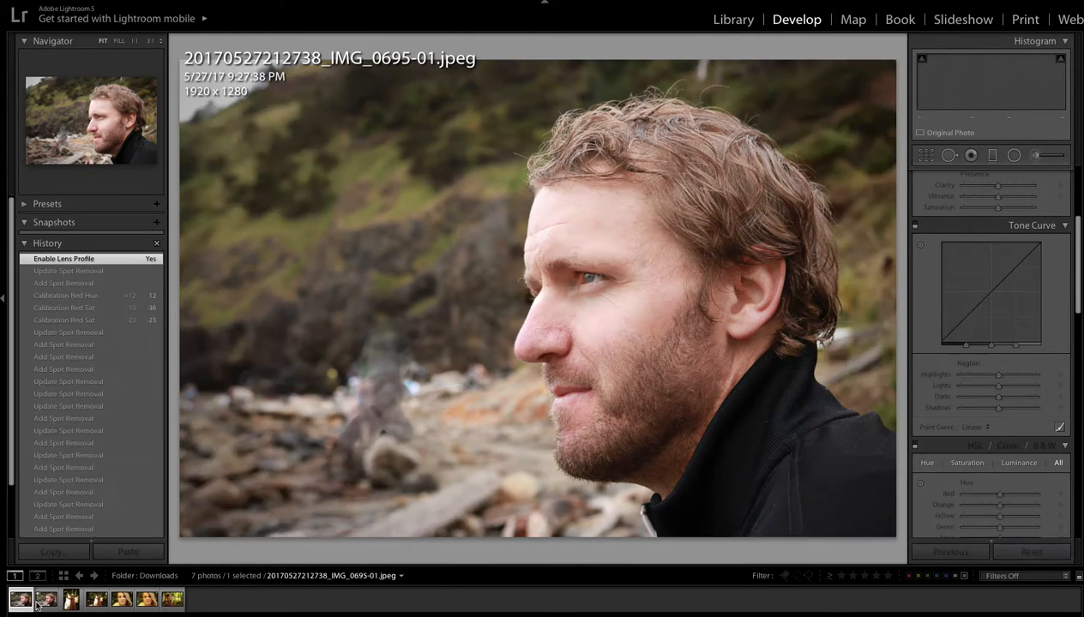
click(48, 603)
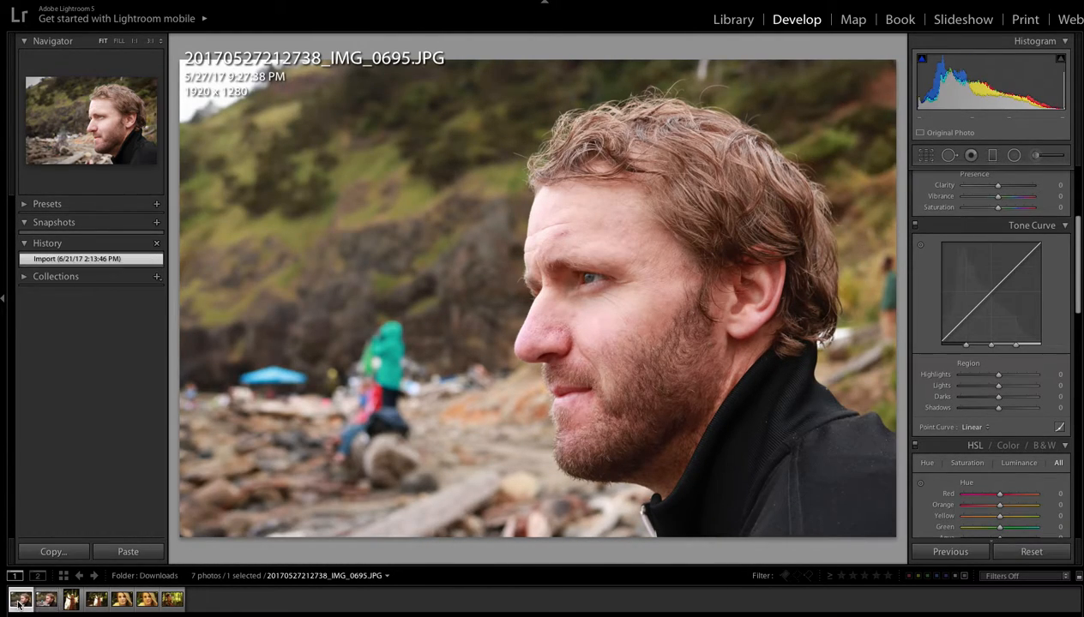
click(30, 602)
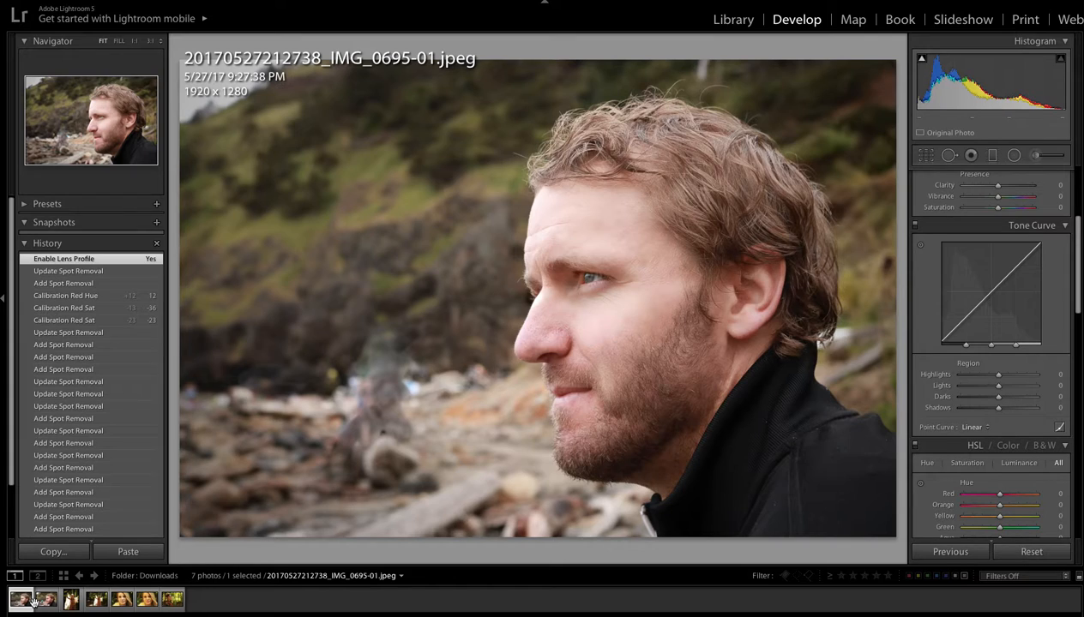
click(47, 601)
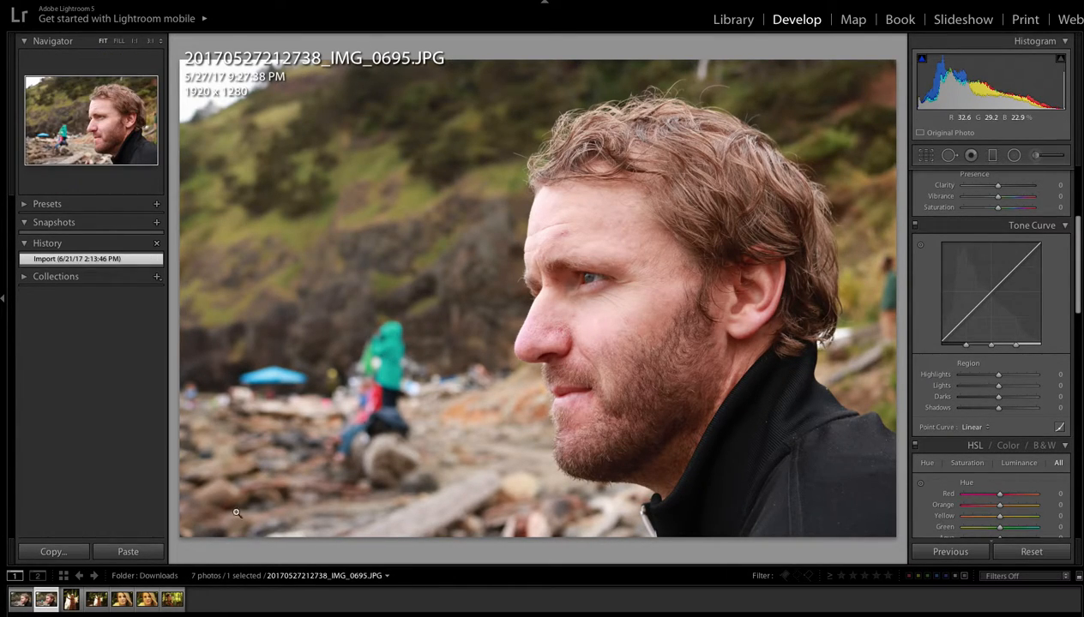
click(75, 599)
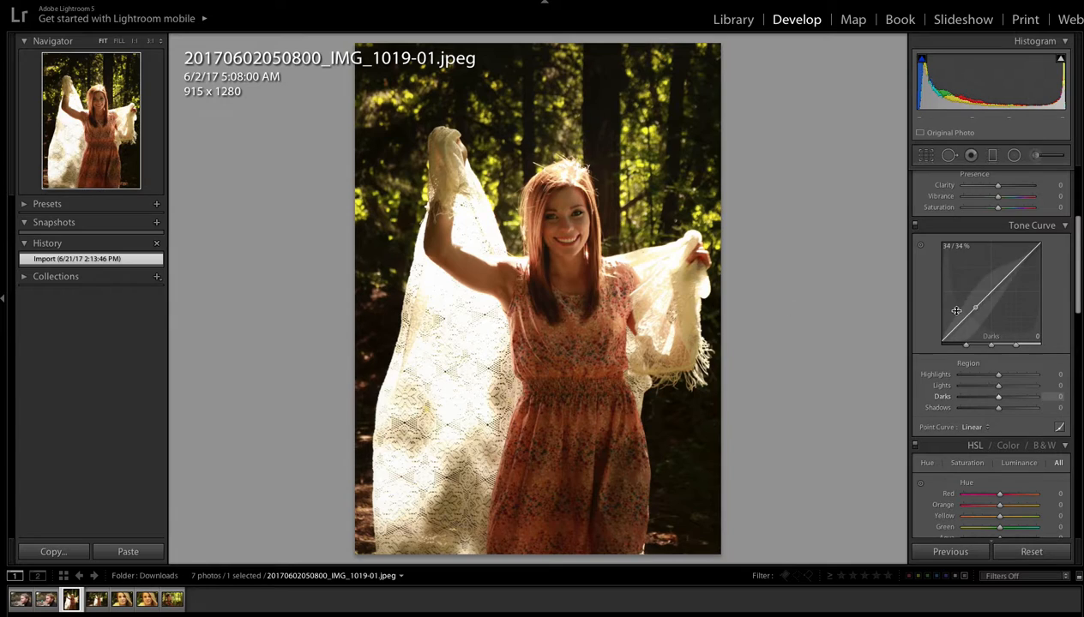
scroll(984, 287, up, 2)
scroll(984, 286, up, 4)
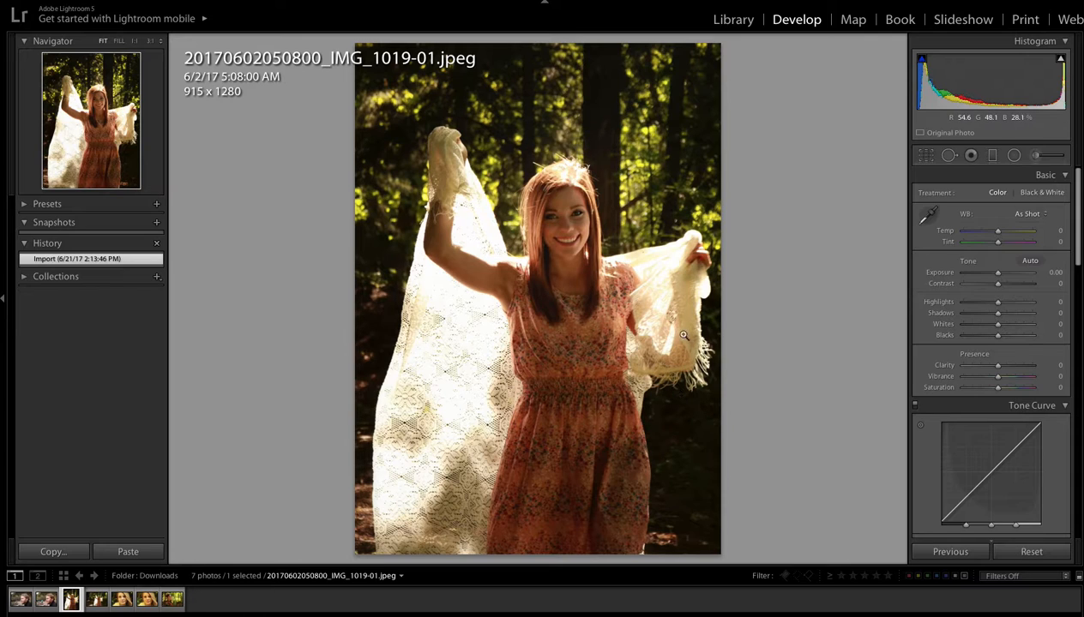
click(564, 213)
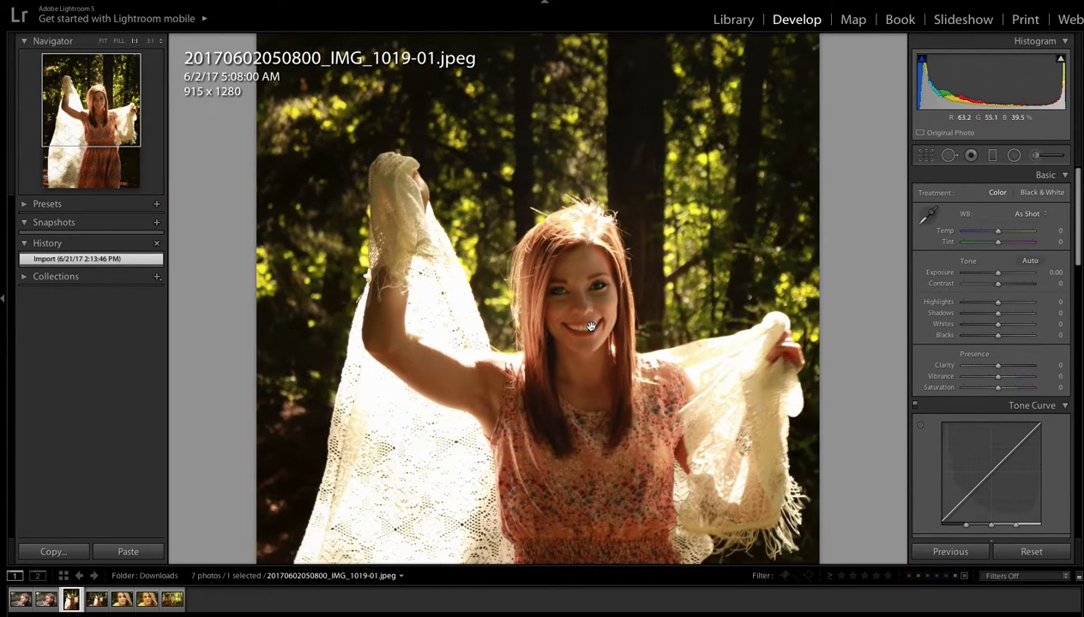
click(591, 324)
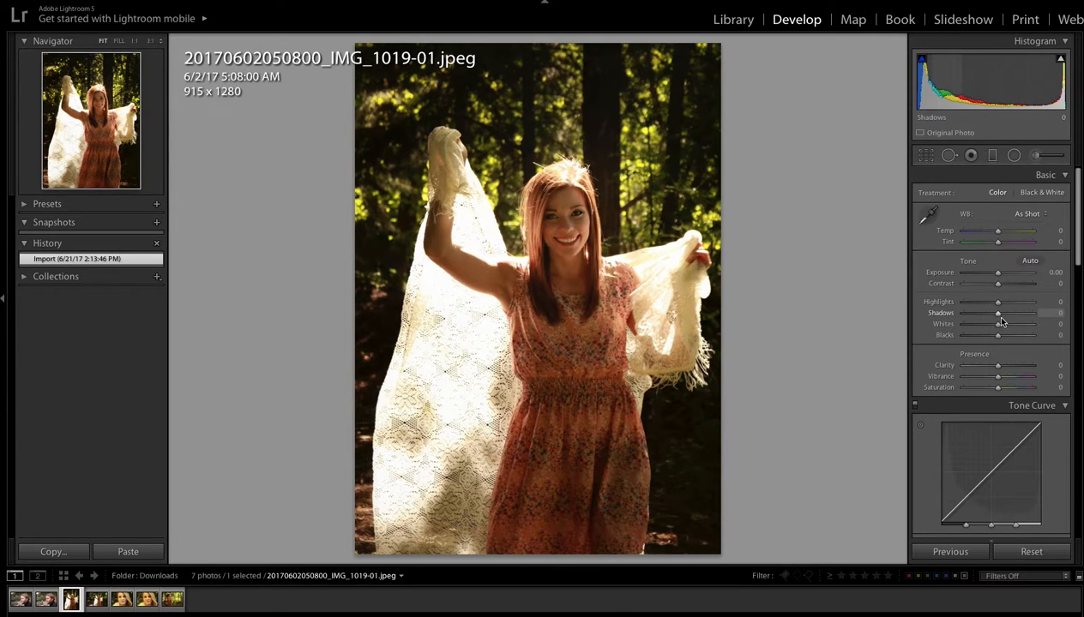
drag(995, 313, 1033, 315)
In Camera Calibration, set the Red Primary saturation to -25 and the Red Primary hue to +13
scroll(987, 295, down, 1)
scroll(988, 296, down, 15)
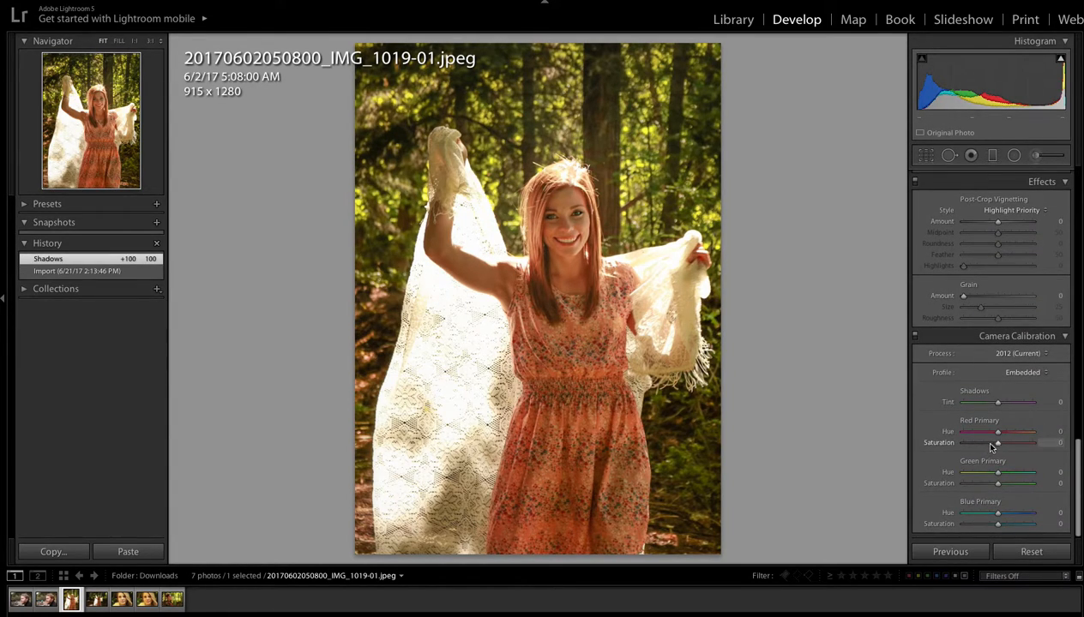
click(990, 442)
drag(989, 442, 1000, 435)
click(998, 433)
Cool the photo's white balance by setting the temperature to -17
scroll(968, 411, up, 10)
scroll(962, 401, down, 1)
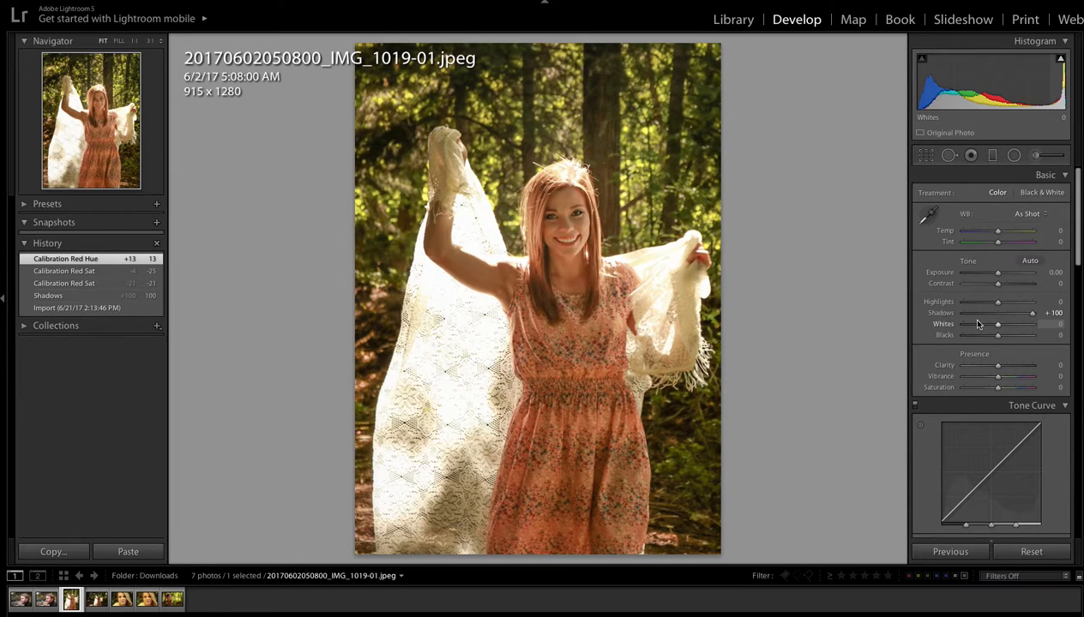
scroll(982, 240, up, 1)
scroll(984, 239, down, 1)
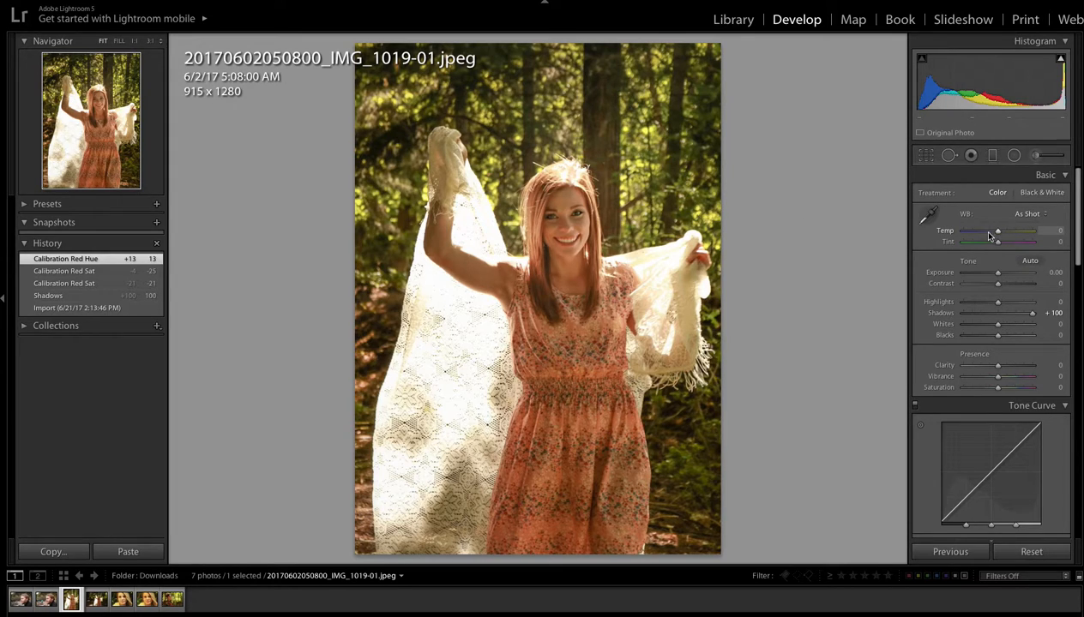
drag(998, 233, 992, 235)
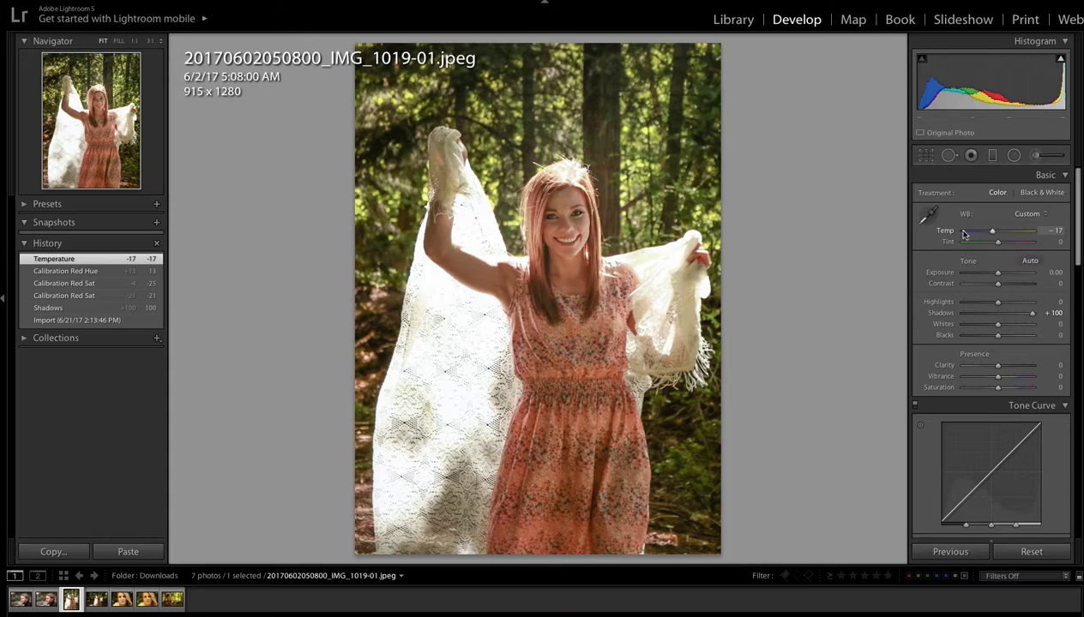
Examine the bright end of the histogram and the Tone Curve and HSL settings of the forest portrait
click(1060, 61)
scroll(999, 275, down, 10)
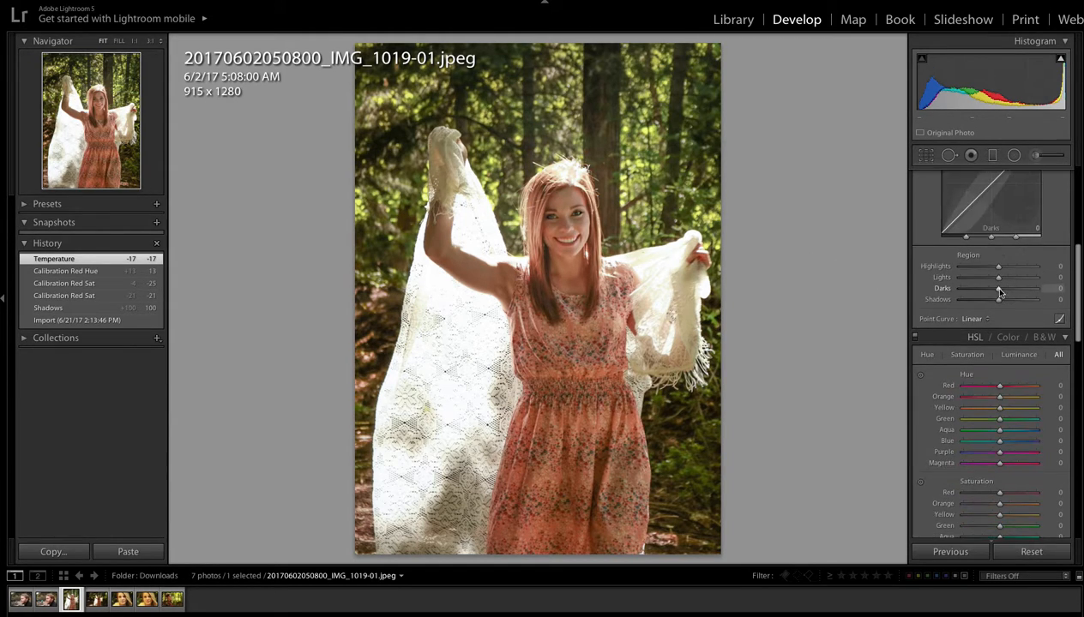
scroll(999, 293, down, 4)
scroll(1000, 293, up, 12)
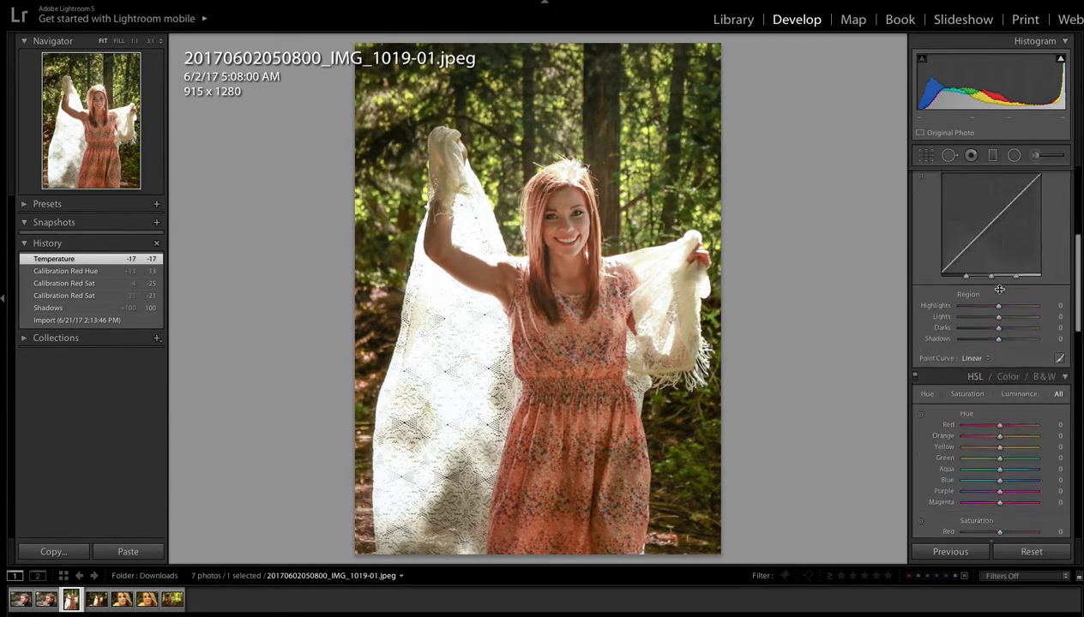
scroll(1000, 293, down, 6)
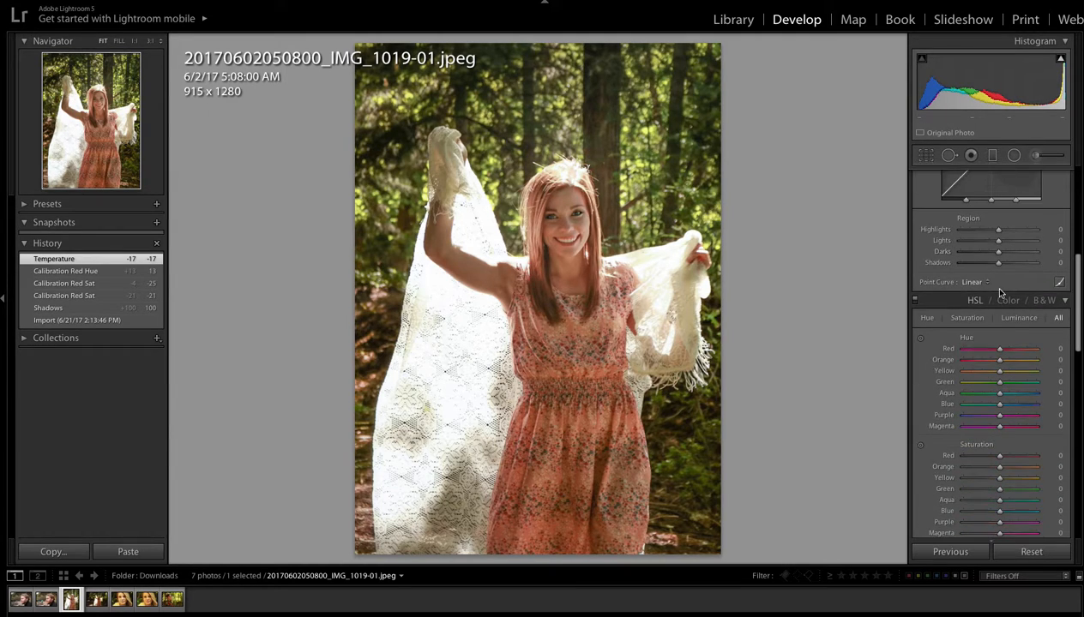
scroll(1000, 292, down, 4)
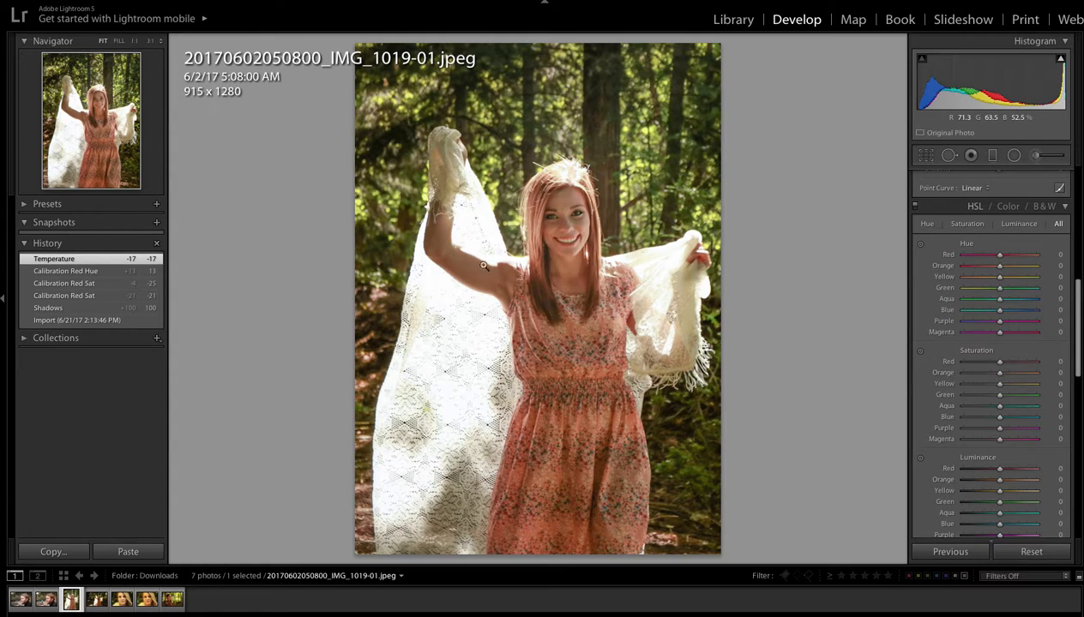
scroll(995, 252, up, 15)
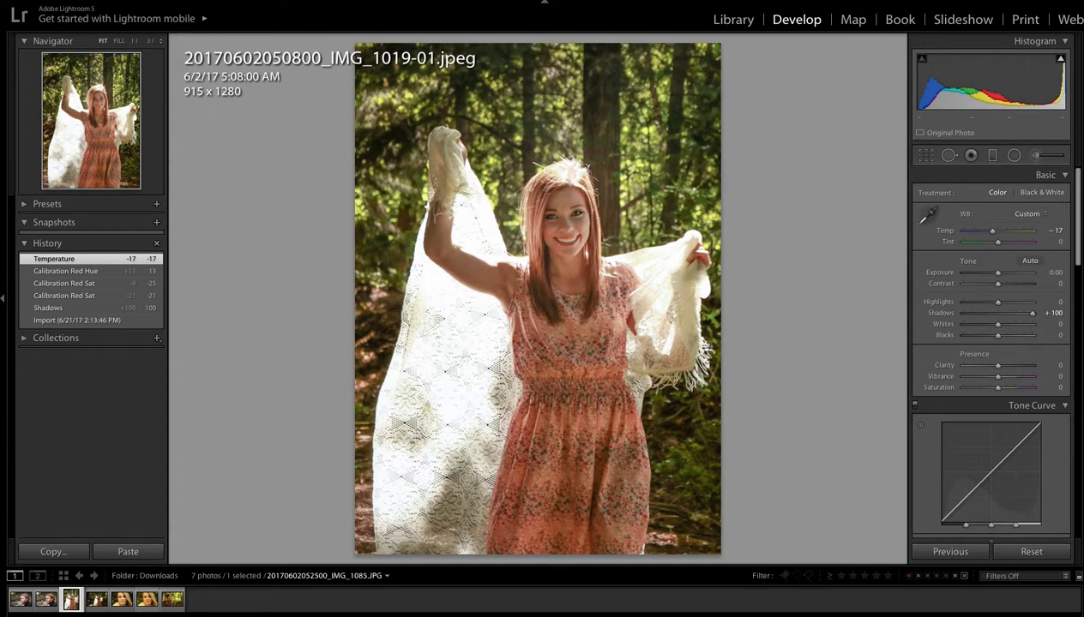
click(97, 605)
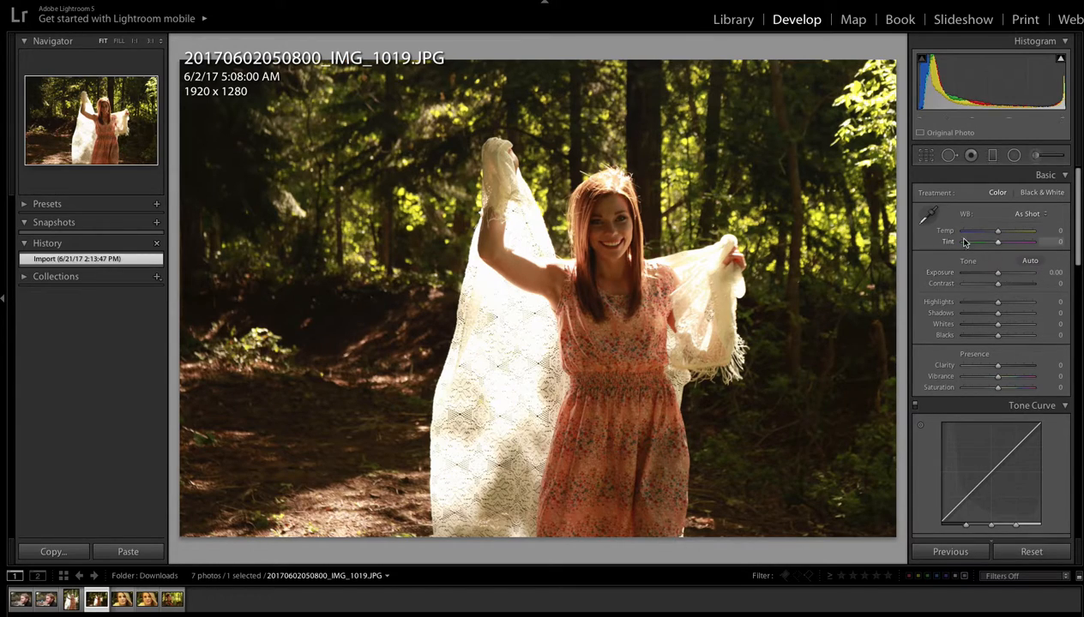
drag(996, 234, 987, 246)
drag(1000, 314, 1037, 313)
Brighten the woman's face with the Adjustment Brush using the Exposure effect at 0.43, and close the brush
click(1054, 156)
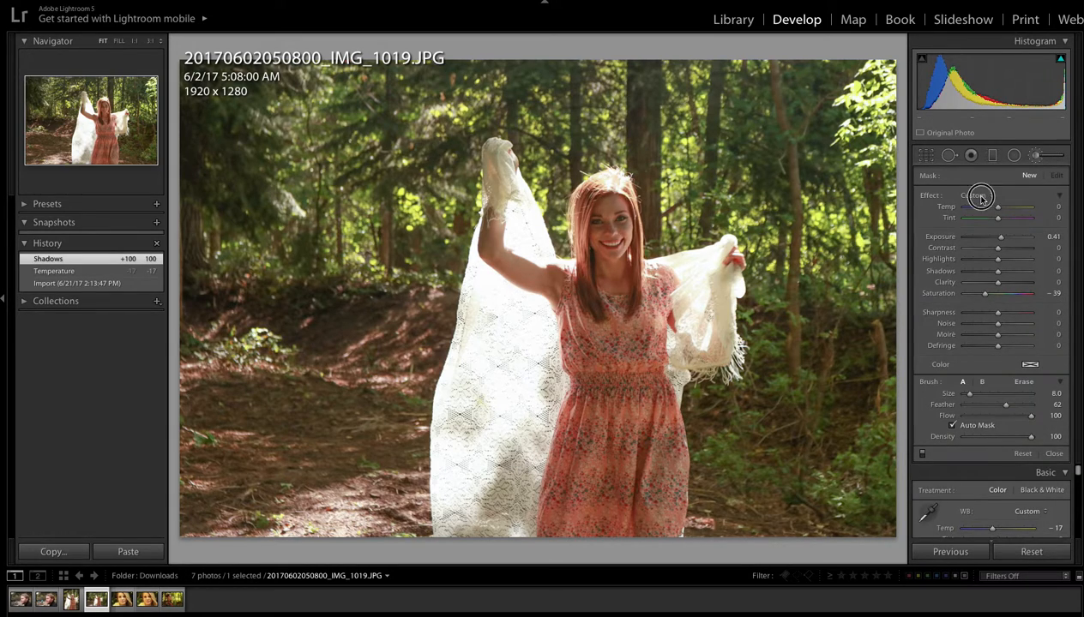
click(982, 197)
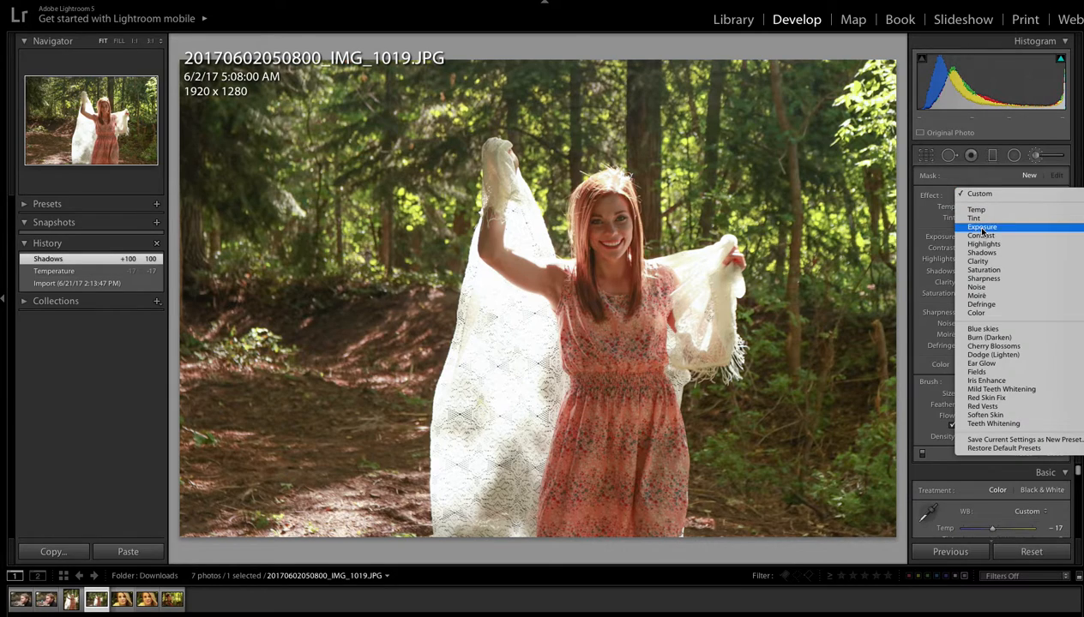
click(982, 226)
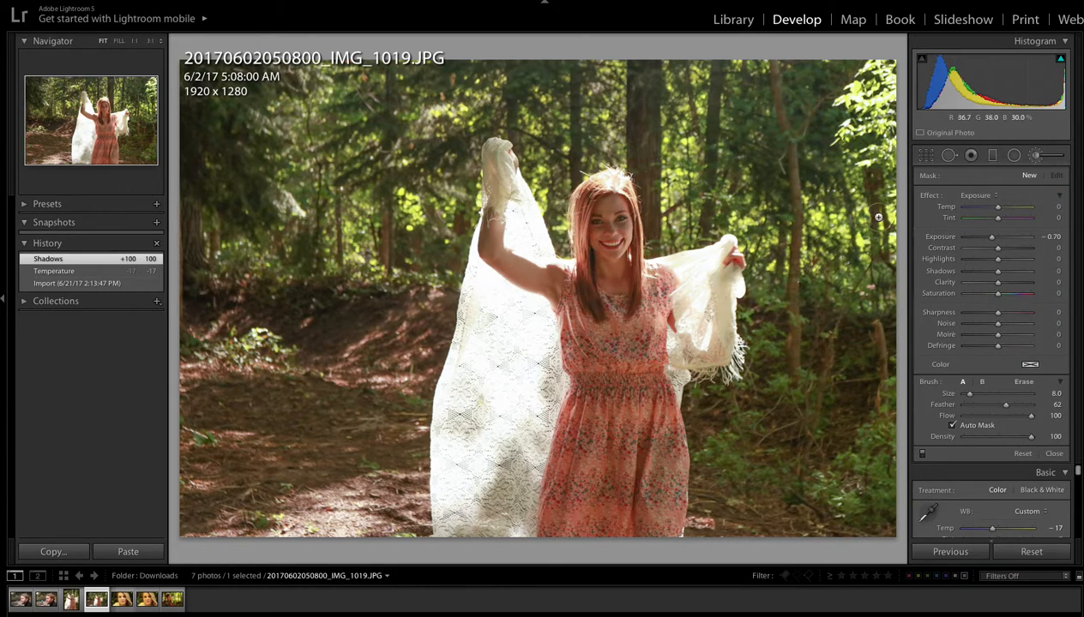
drag(991, 237, 1001, 237)
mouse_move(605, 233)
mouse_down()
mouse_move(611, 217)
mouse_move(600, 221)
mouse_up()
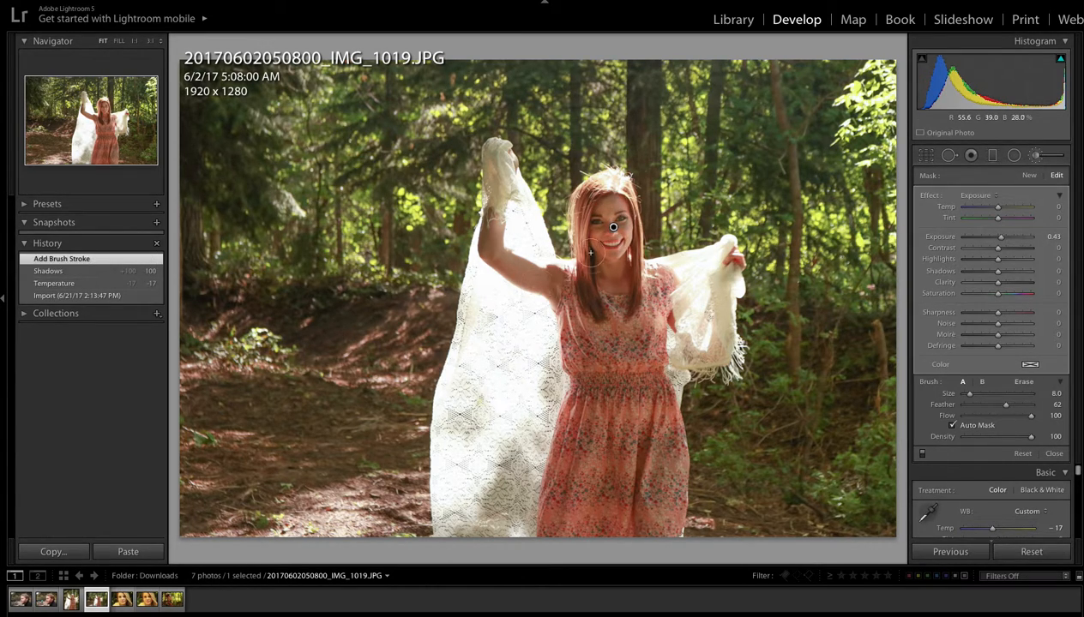
click(1057, 456)
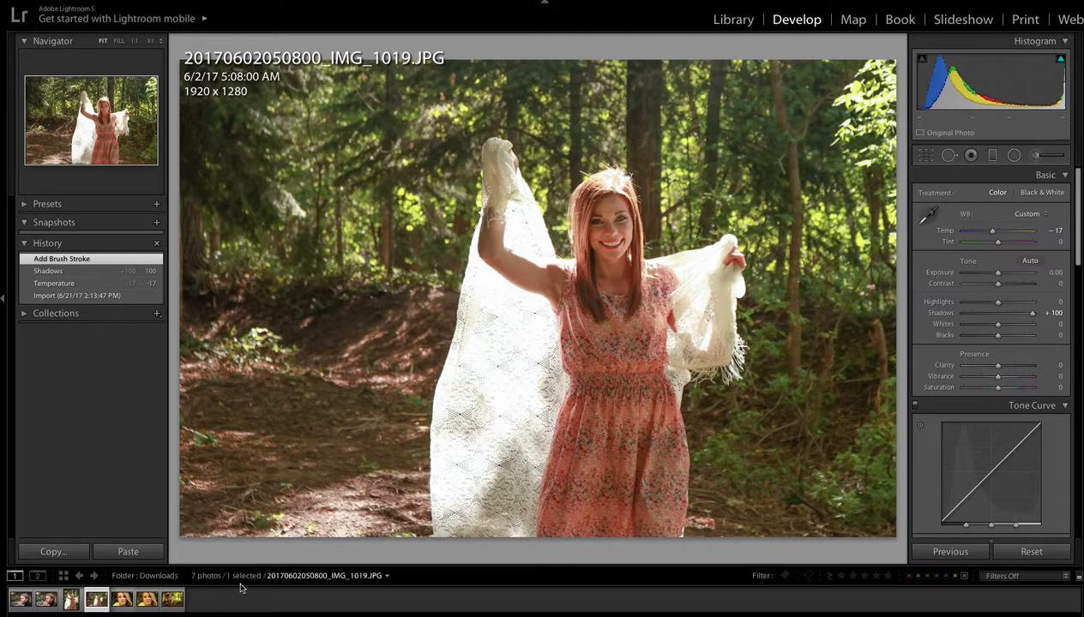
click(116, 601)
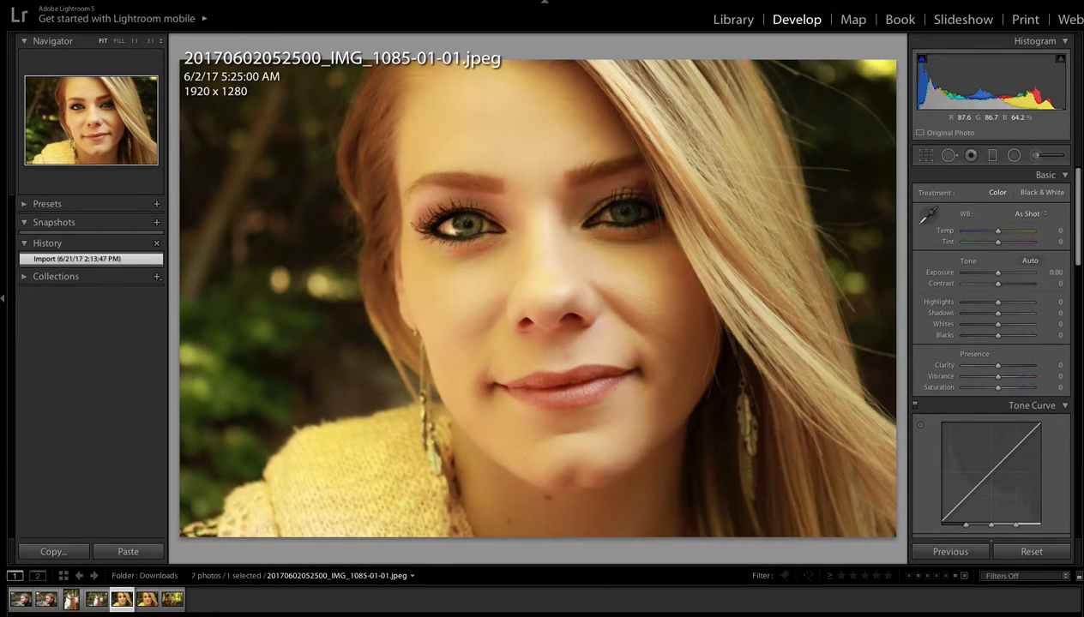
click(145, 603)
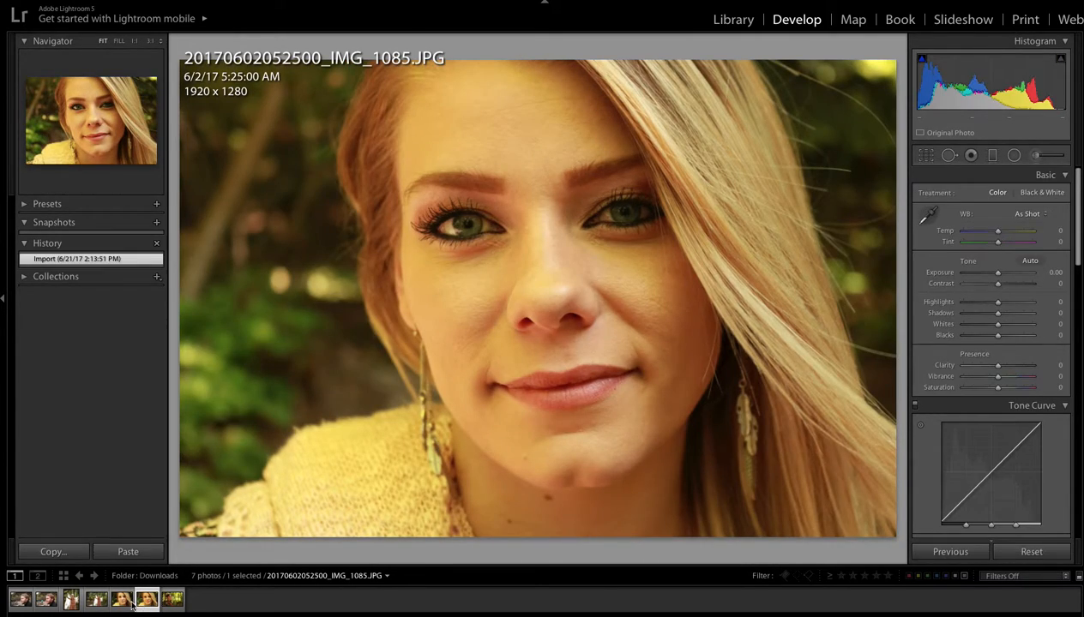
click(122, 601)
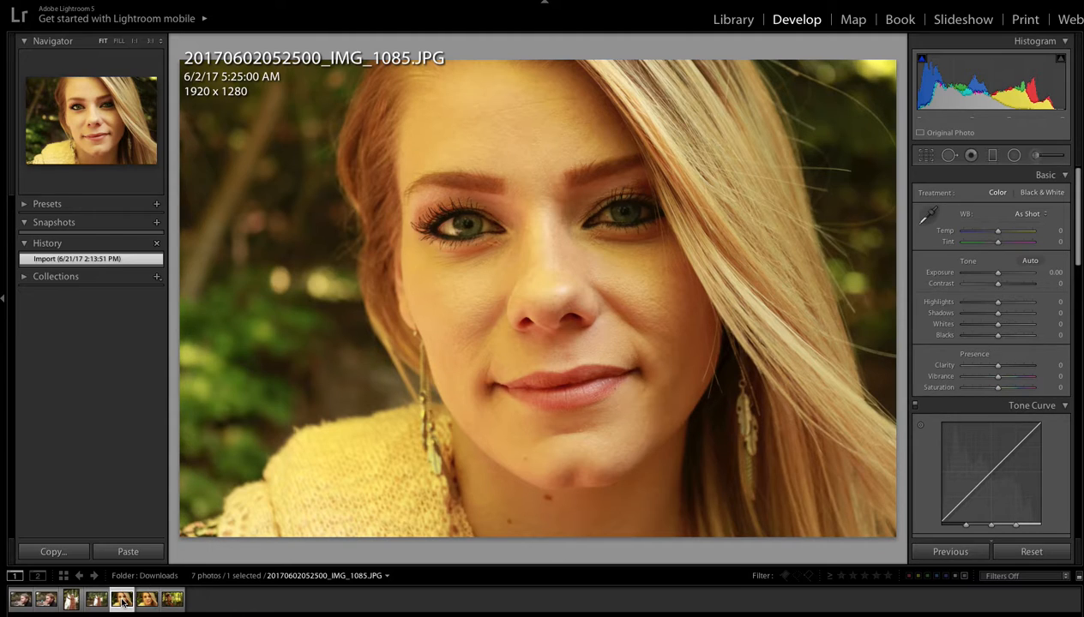
click(173, 599)
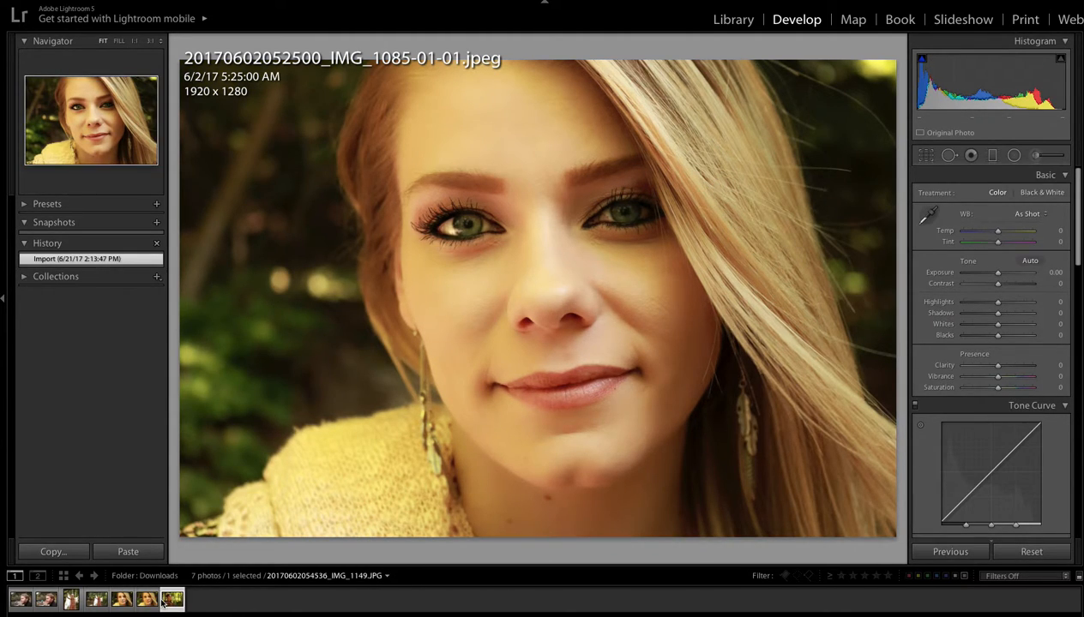
click(125, 605)
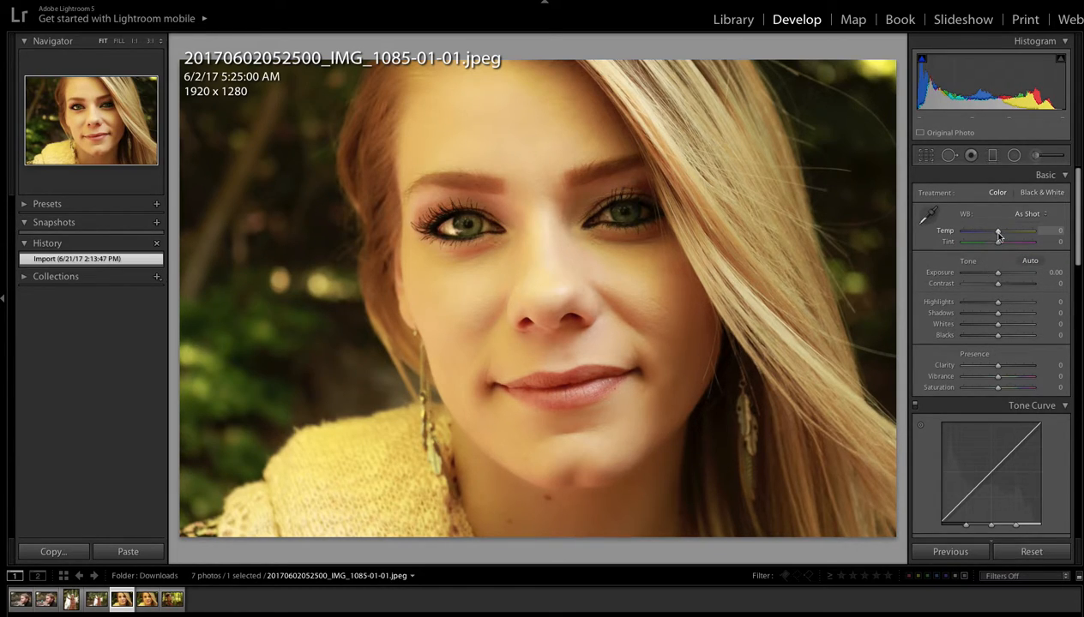
drag(998, 234, 988, 238)
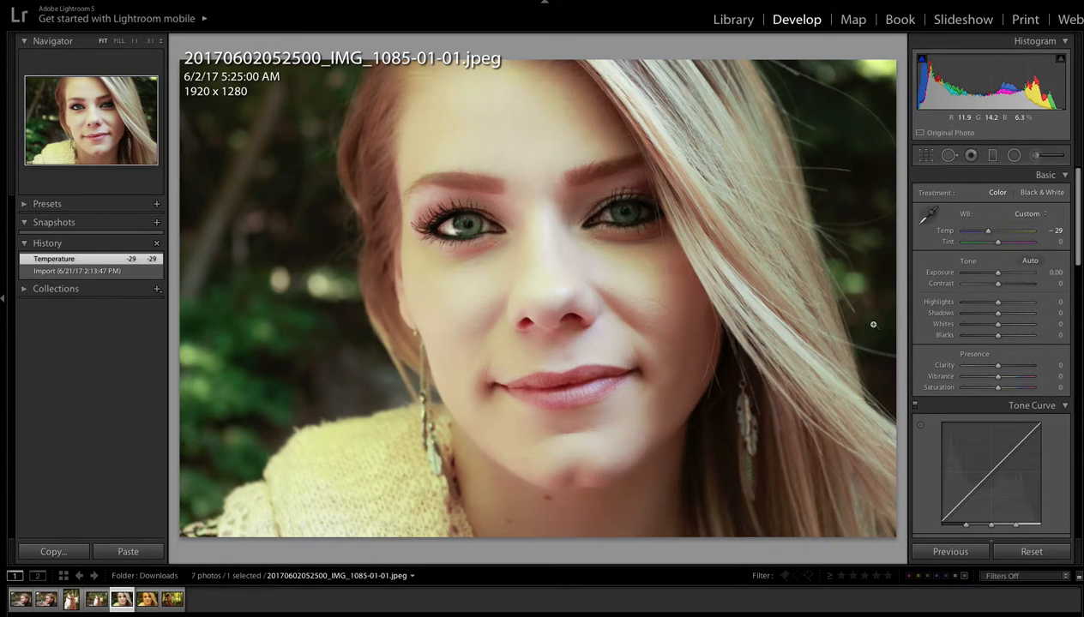
scroll(997, 394, down, 6)
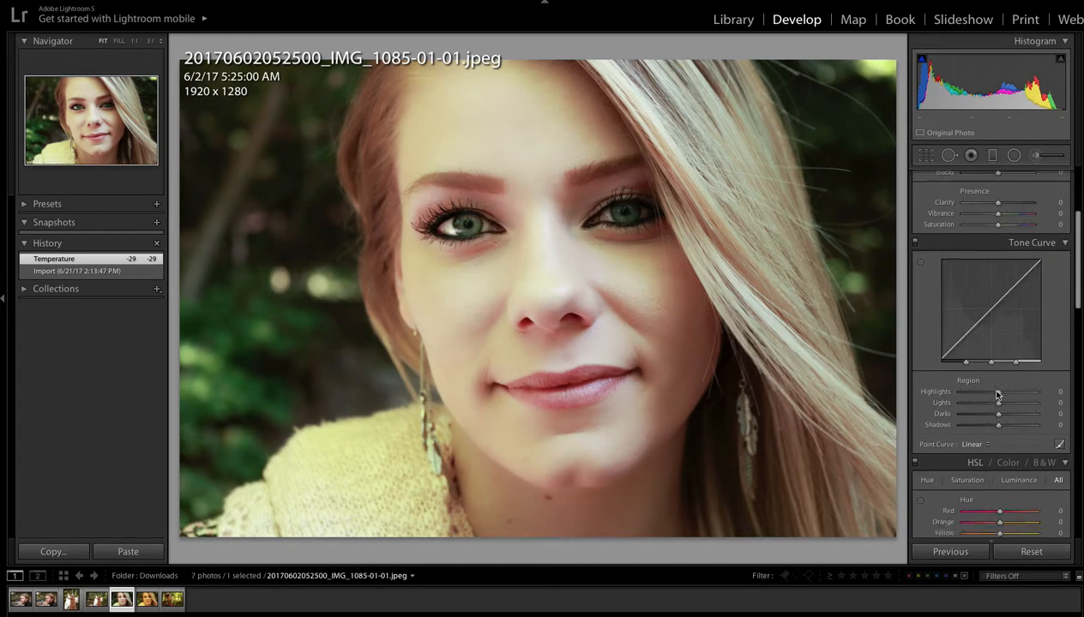
scroll(997, 395, up, 6)
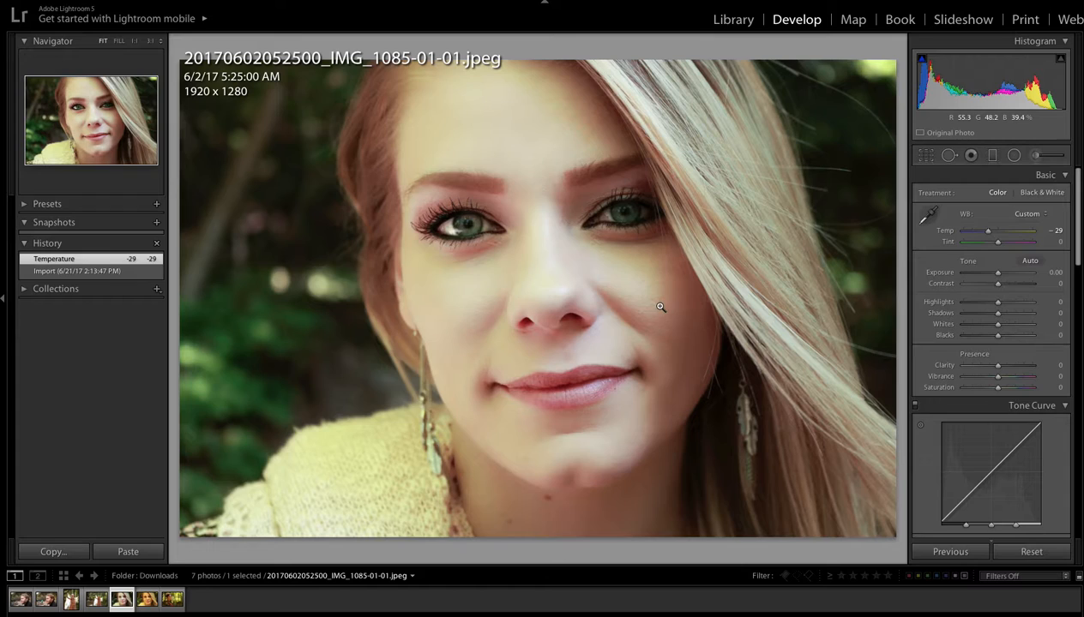
Paint both of the woman's irises with the Adjustment Brush using the Iris Enhance effect at brush size 6.0
click(1035, 155)
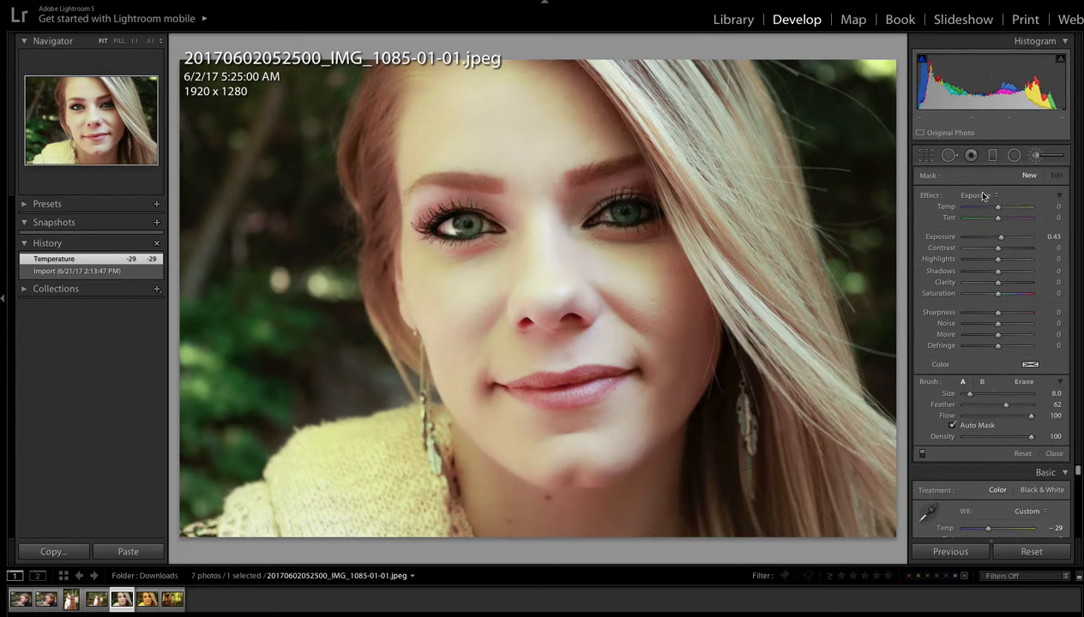
click(969, 194)
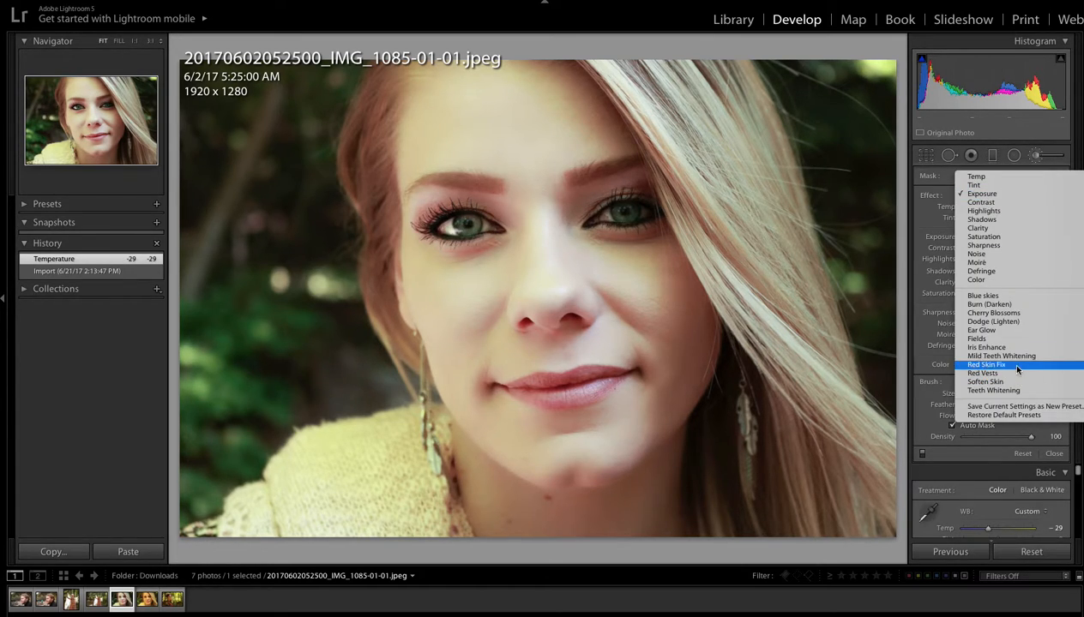
click(997, 348)
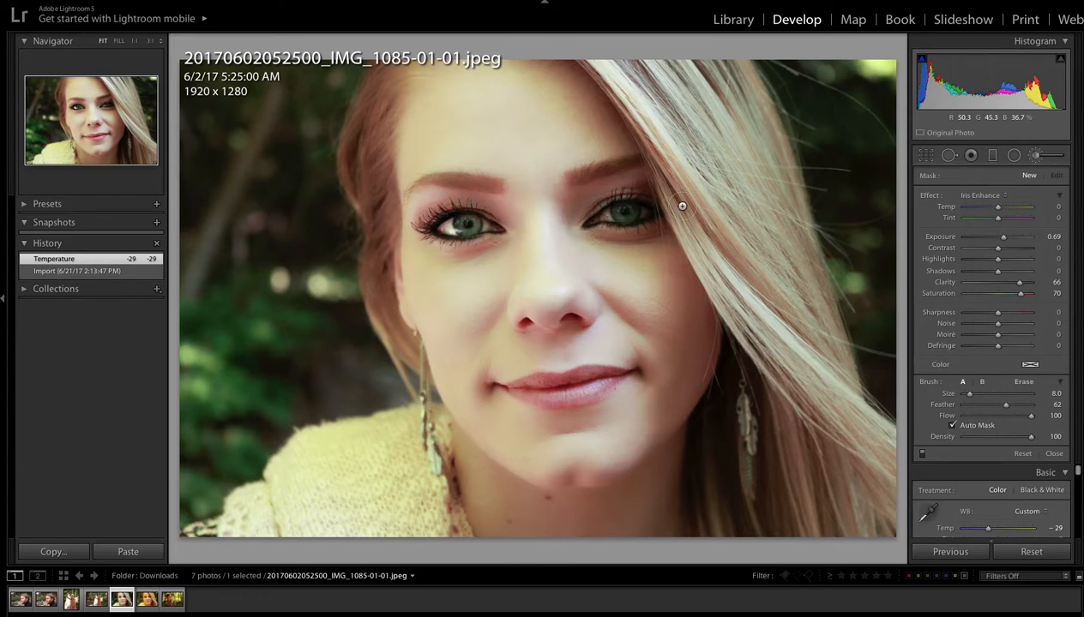
scroll(464, 230, down, 2)
mouse_move(465, 229)
mouse_down()
mouse_move(477, 226)
mouse_move(459, 217)
mouse_move(470, 221)
mouse_up()
drag(636, 204, 618, 205)
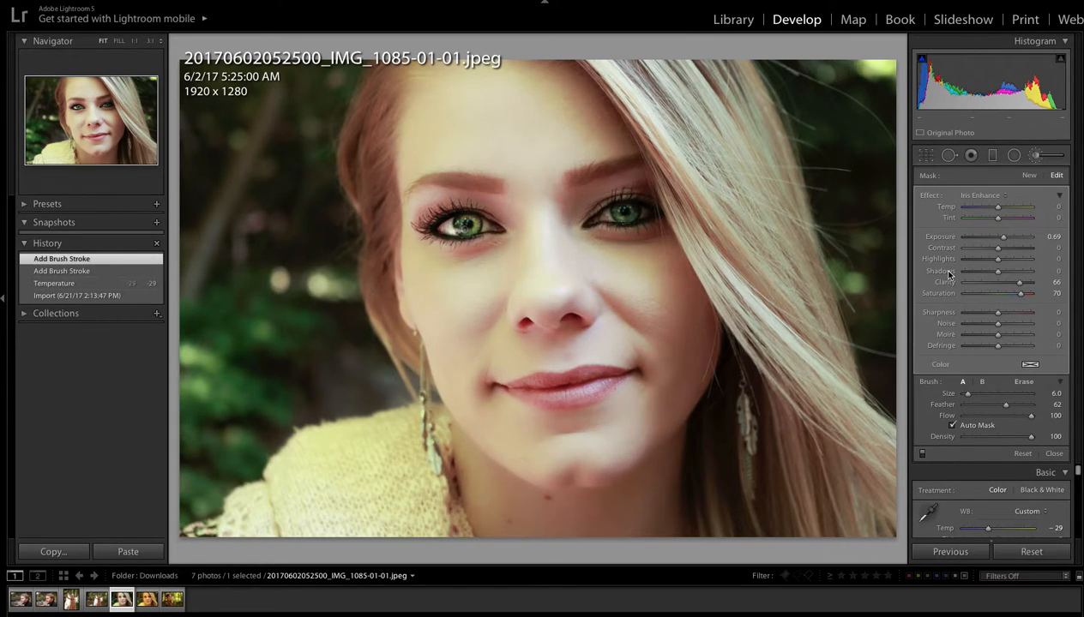
Tone down the iris brush effect by setting Saturation to 24, Clarity to 23 and Exposure to -0.04
click(1006, 293)
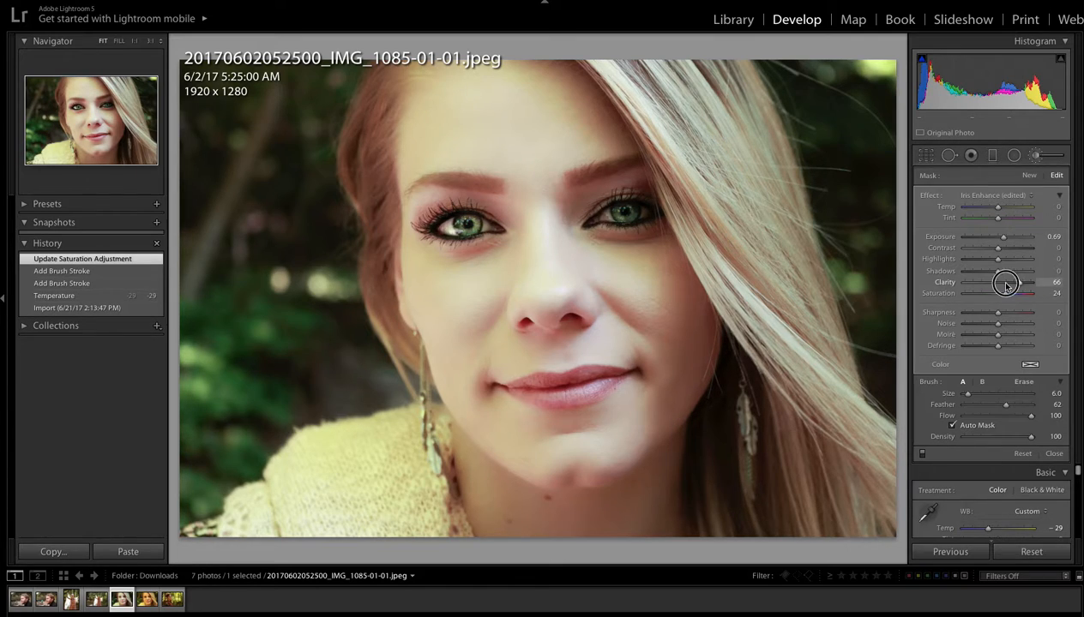
click(1007, 282)
drag(1003, 238, 997, 241)
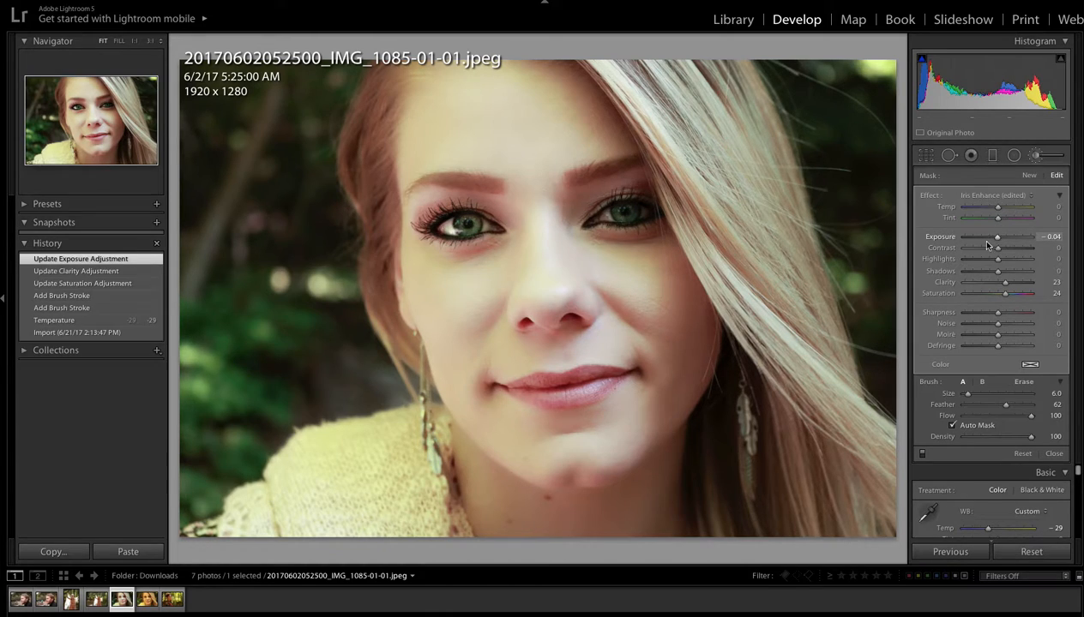
Compare the earlier history states back to the Temperature change, restore the latest Exposure adjustment state, and close the Adjustment Brush
click(62, 296)
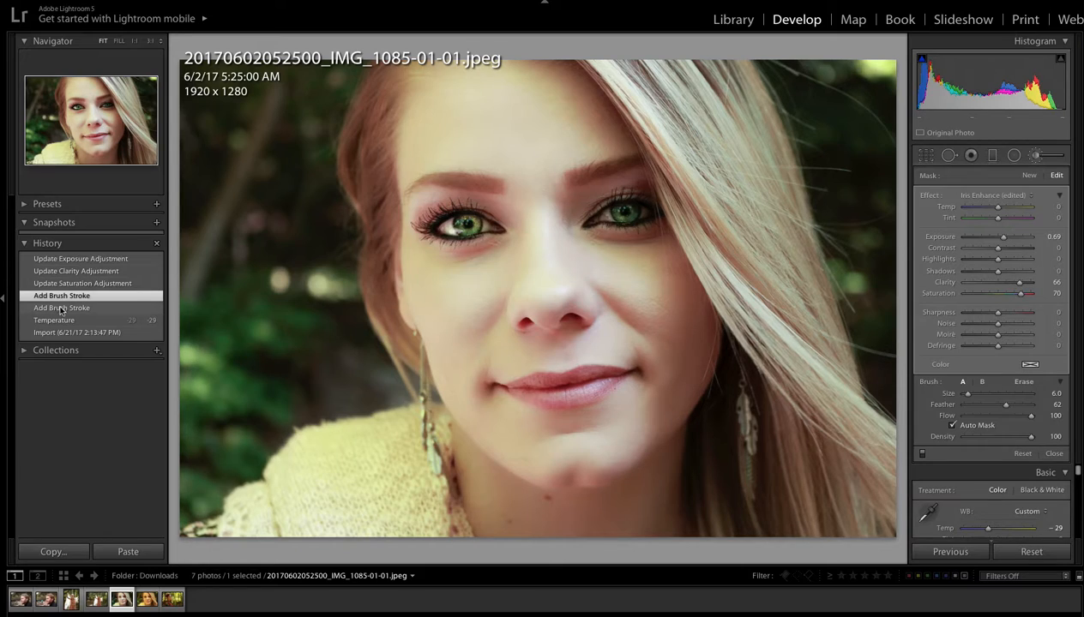
click(61, 309)
click(61, 319)
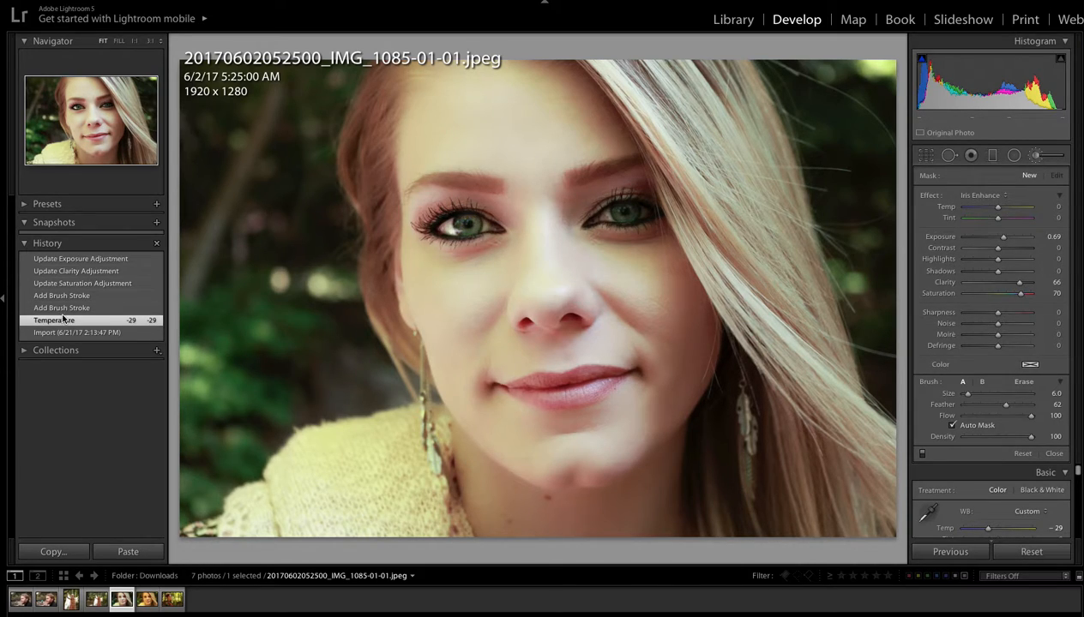
click(70, 260)
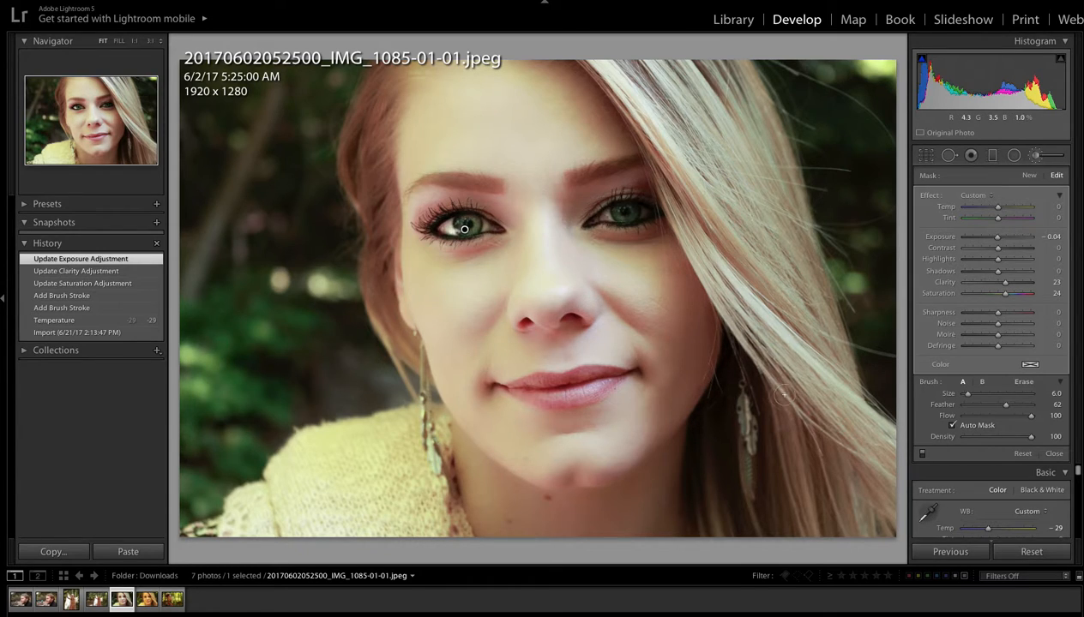
click(1053, 454)
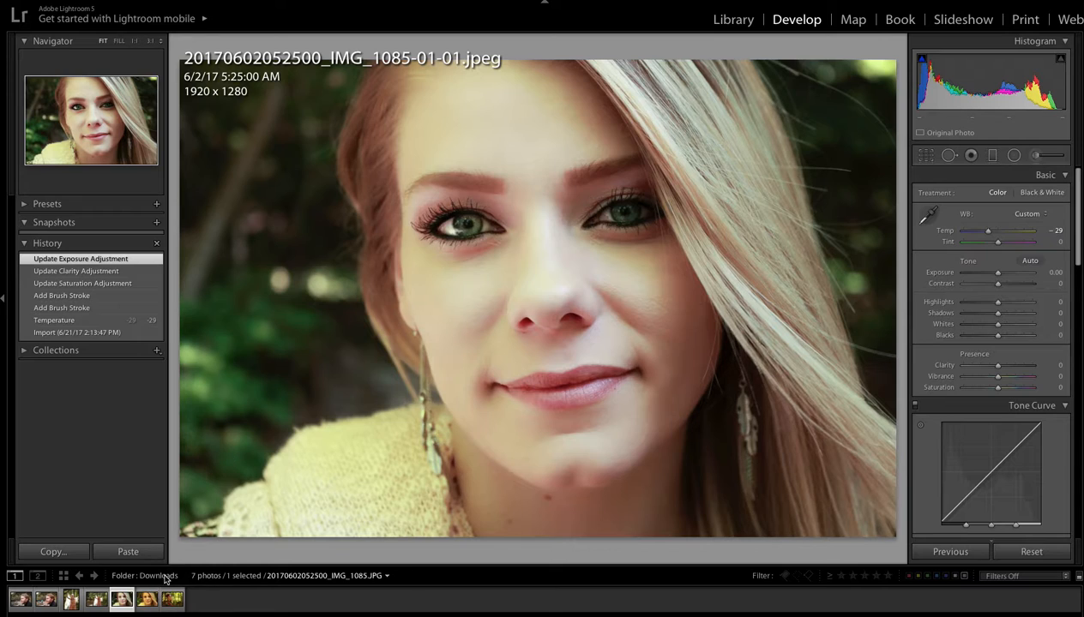
click(172, 599)
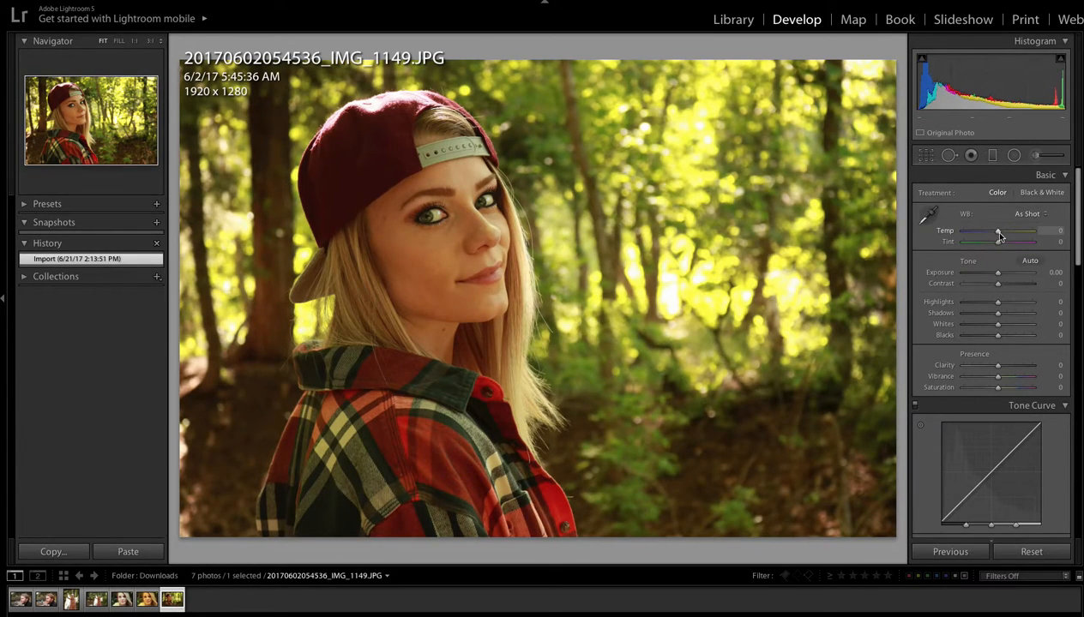
drag(998, 235, 987, 233)
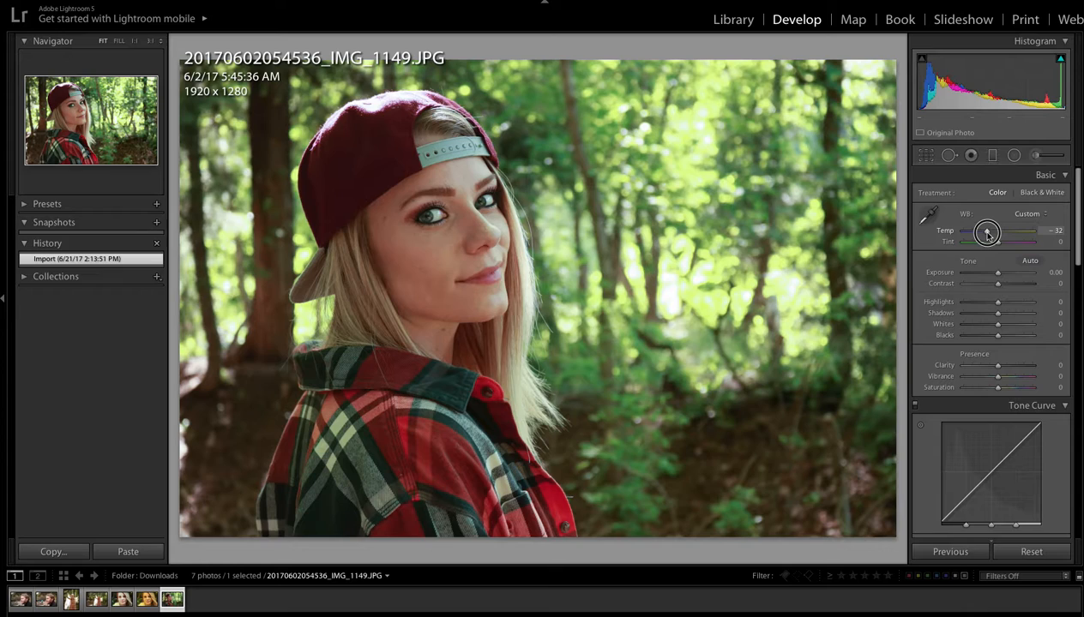
drag(987, 233, 987, 233)
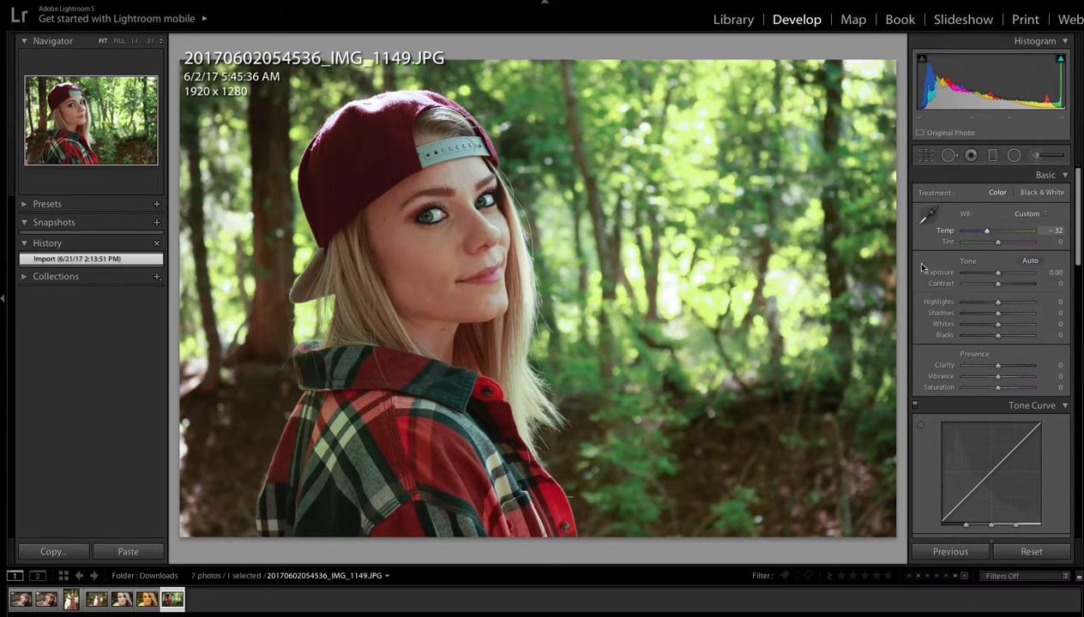